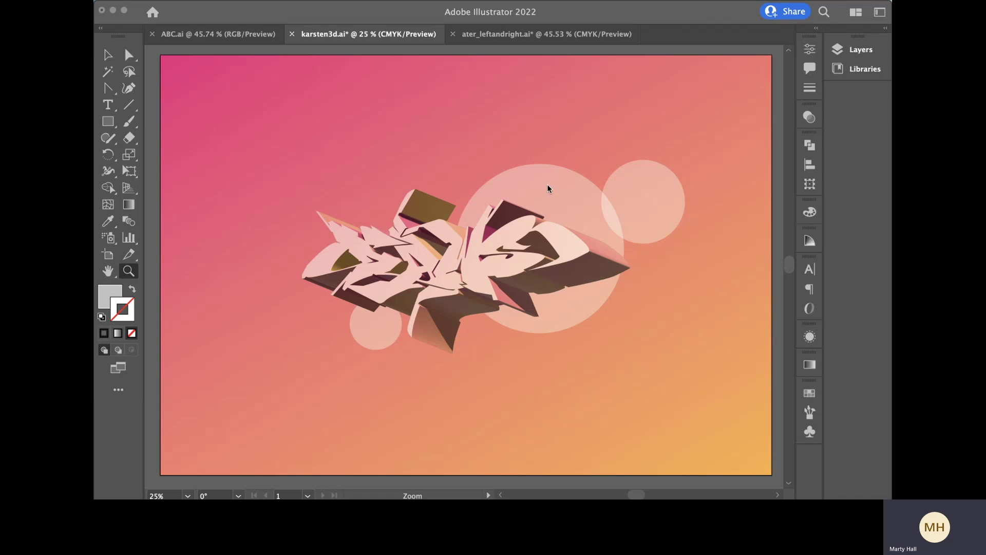
Examine the 3D graffiti lettering on the karsten3d.ai artboard at a closer zoom.
click(510, 247)
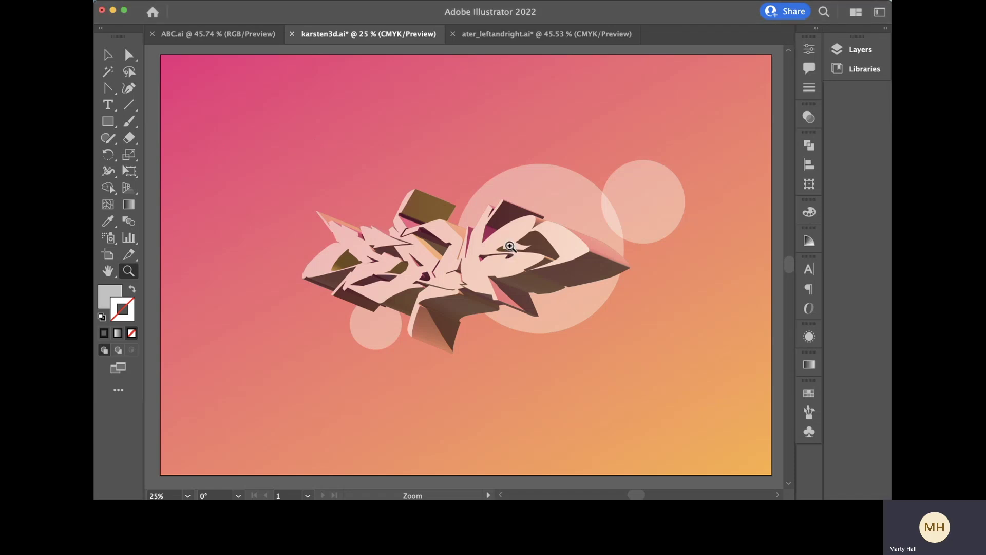
click(511, 246)
scroll(463, 257, down, 5)
scroll(463, 257, left, 3)
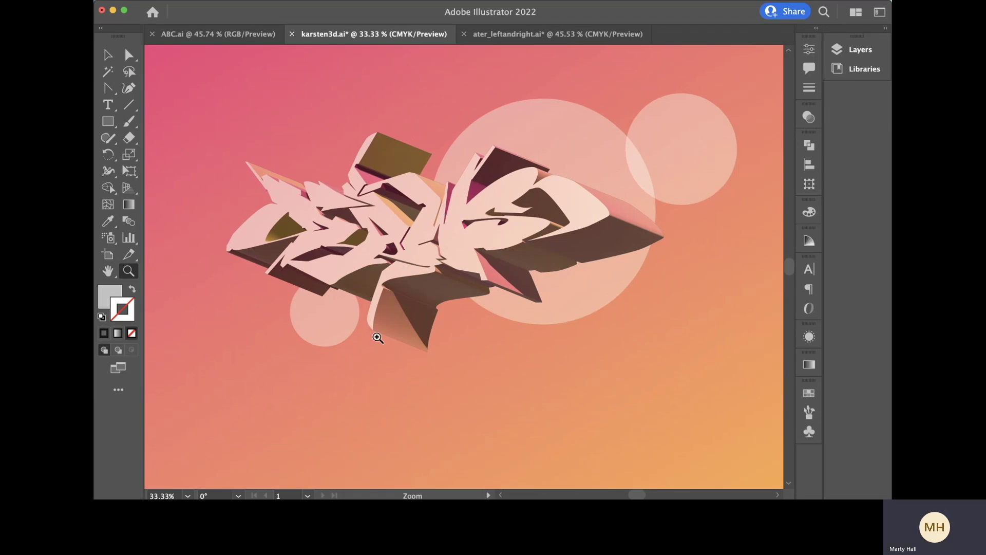
scroll(406, 307, up, 3)
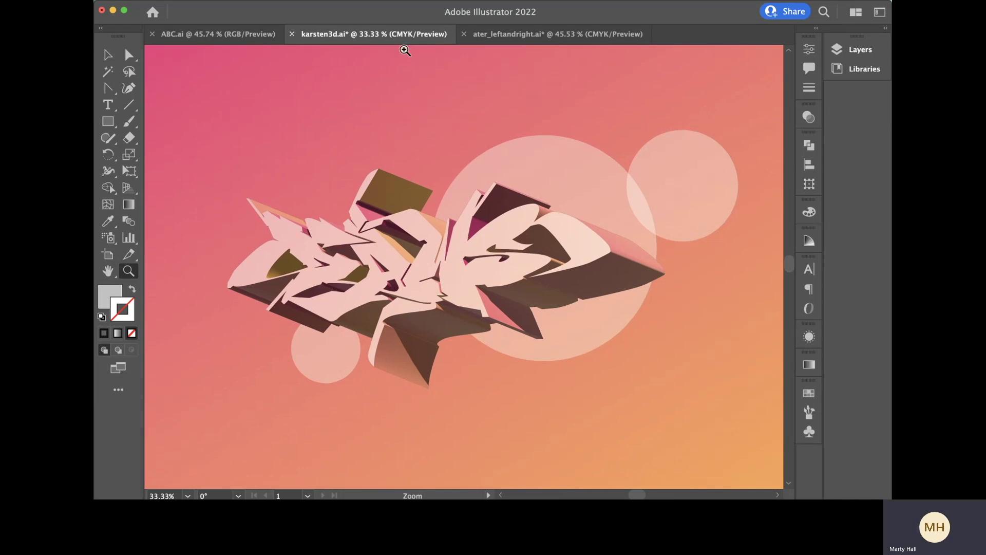
Switch to the ABC.ai document and select the letters A, B and C one at a time to check they are separate objects.
click(245, 33)
drag(262, 97, 331, 99)
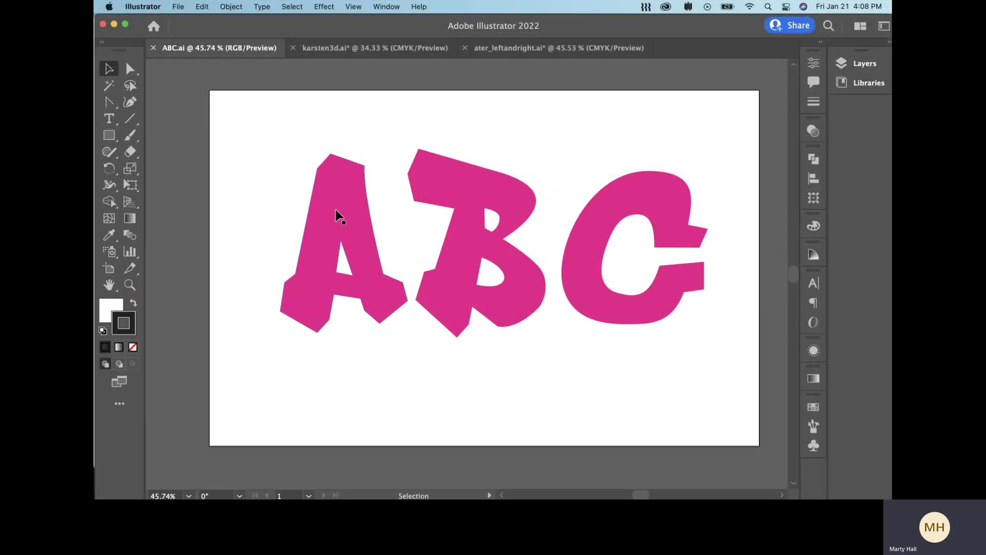
click(337, 216)
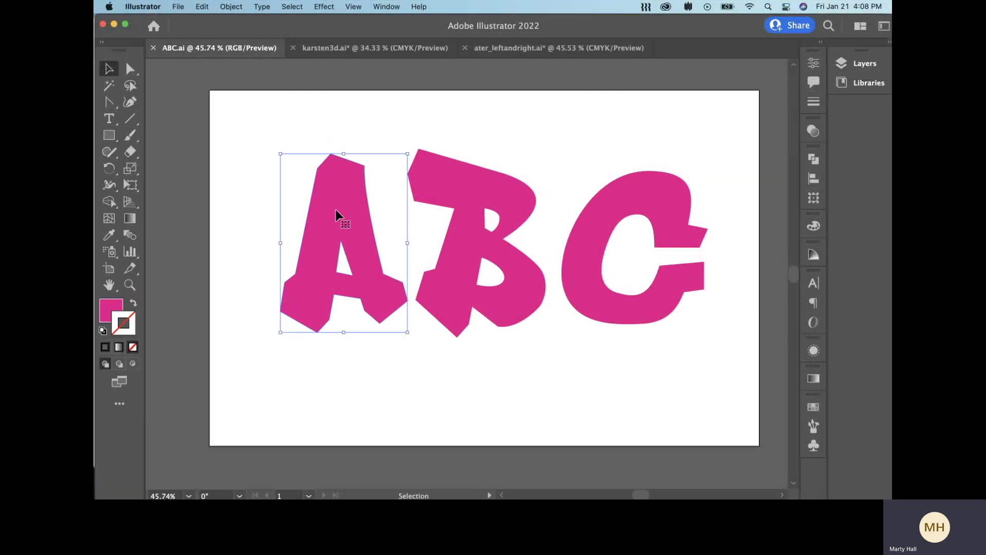
click(477, 216)
click(597, 213)
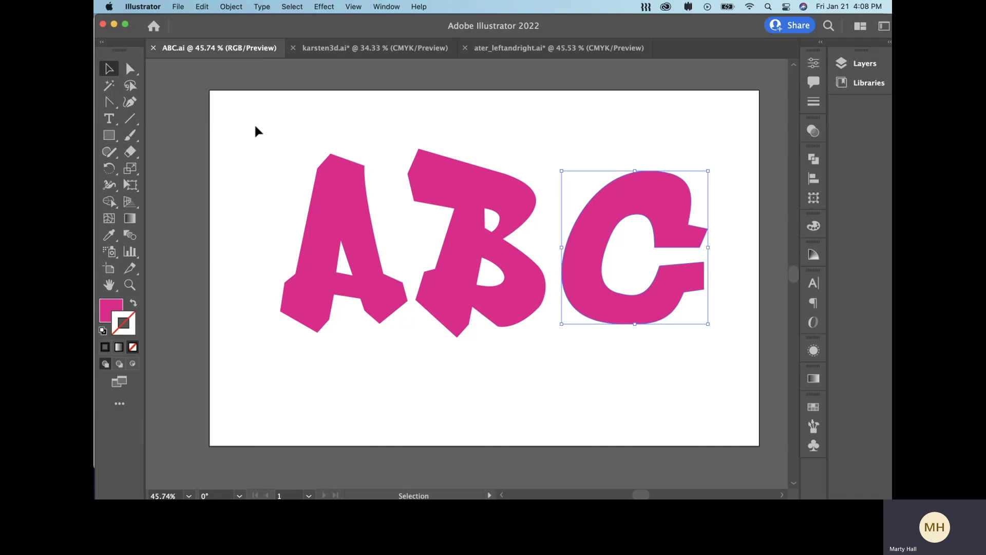
Select all three letters A, B and C together and apply the 3D Extrude & Bevel effect.
drag(257, 134, 648, 387)
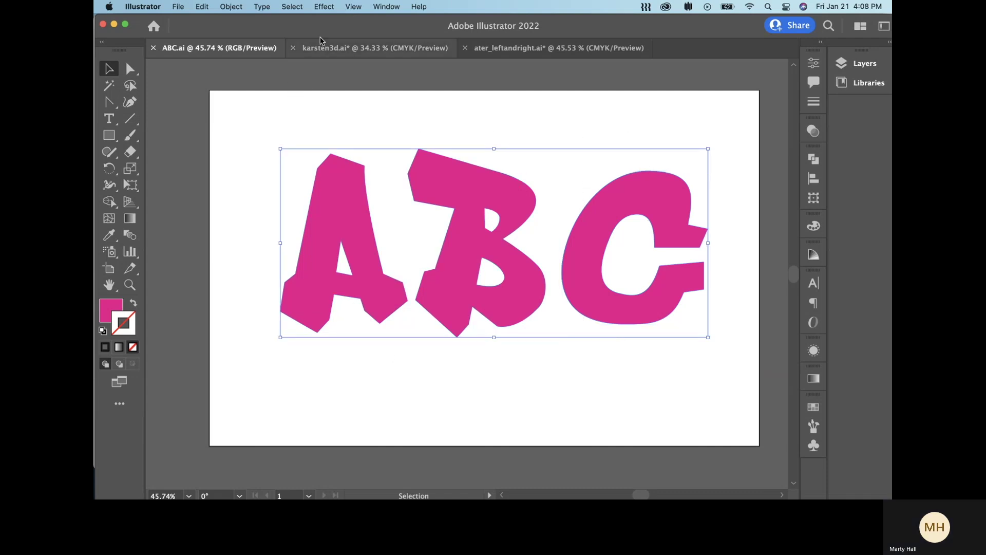
click(323, 6)
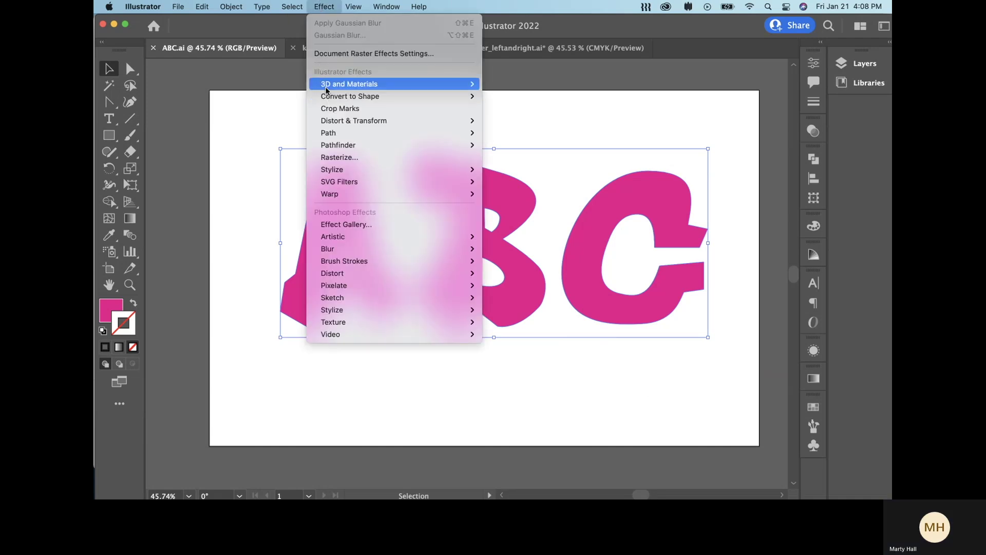
mouse_move(327, 88)
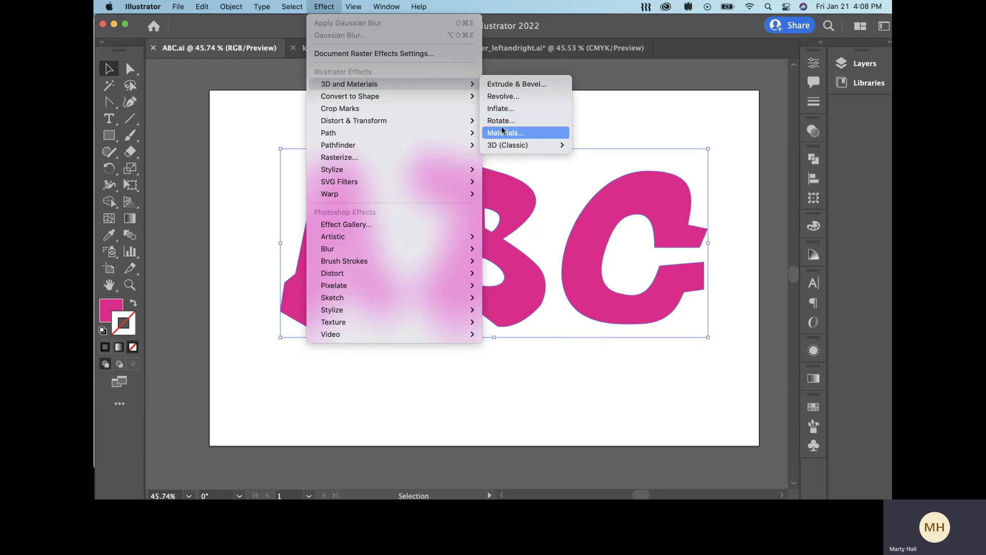
mouse_move(518, 146)
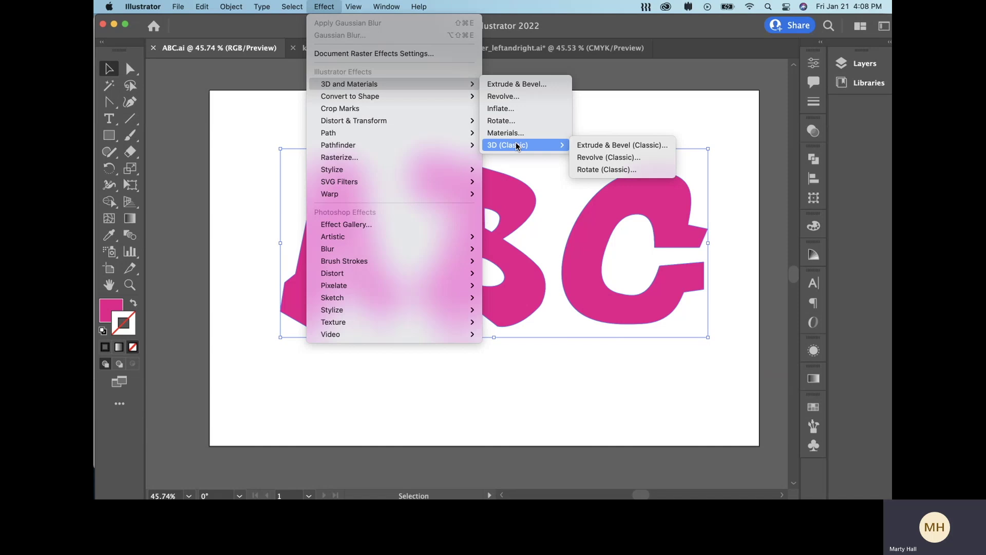
click(529, 87)
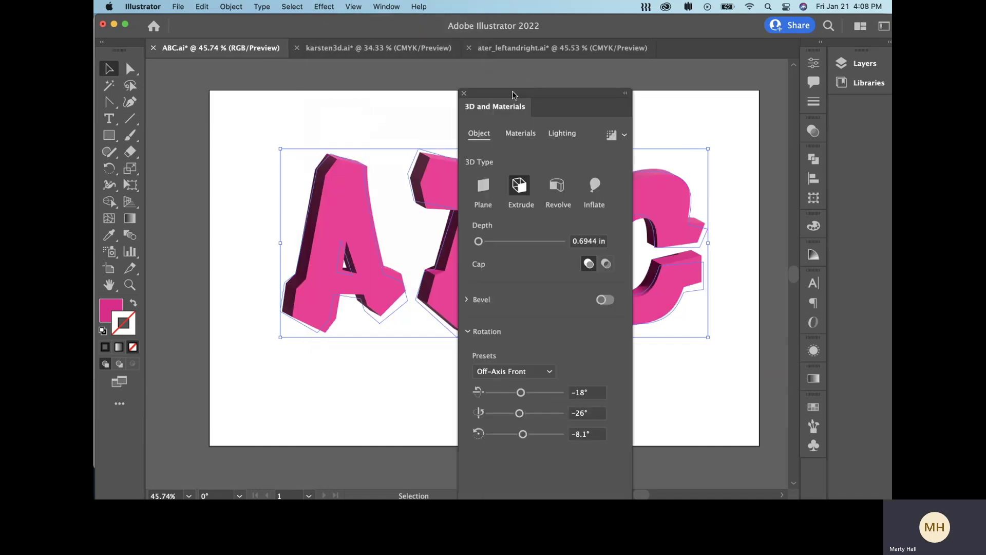
Move the floating 3D and Materials panel aside, hide it and show it again.
drag(529, 90, 576, 22)
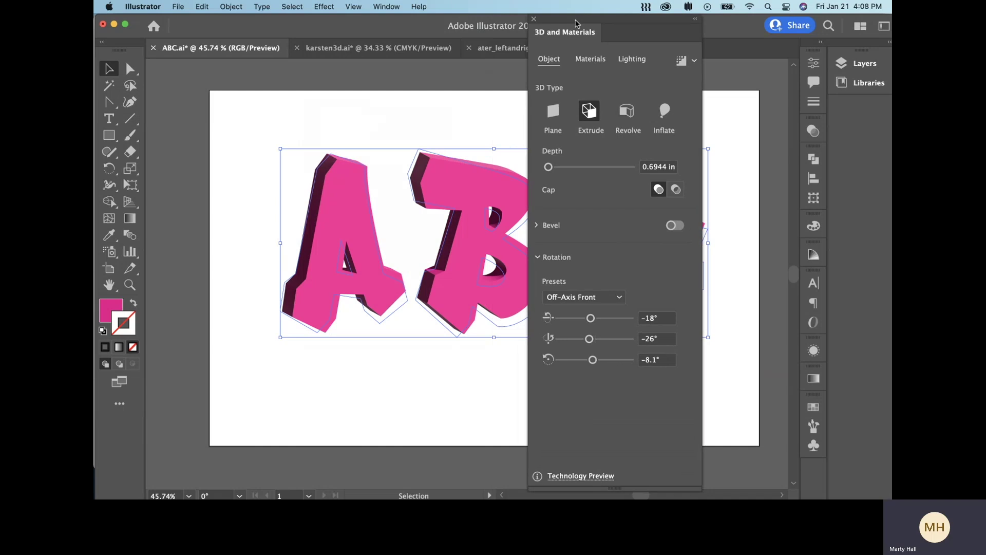
click(385, 6)
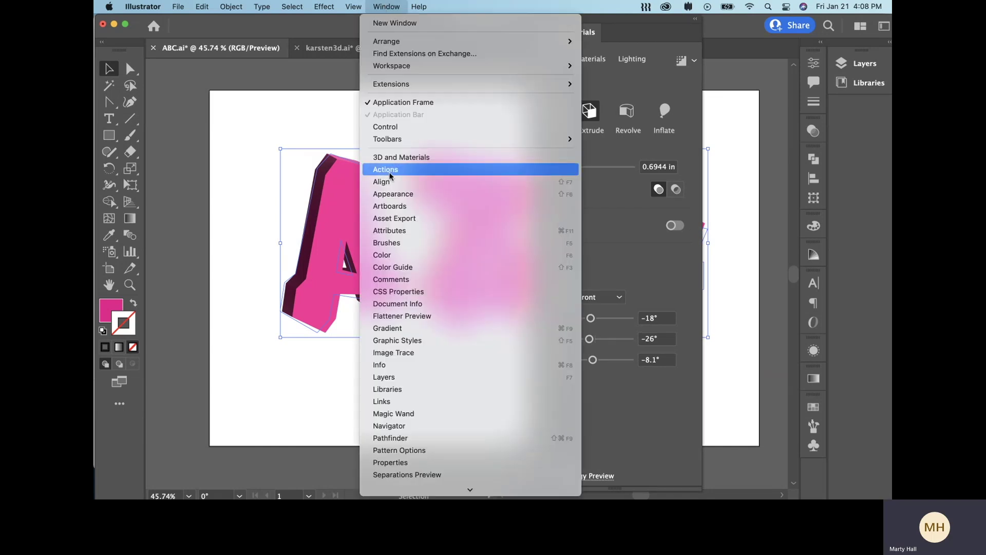
click(403, 161)
click(389, 7)
click(389, 4)
click(389, 5)
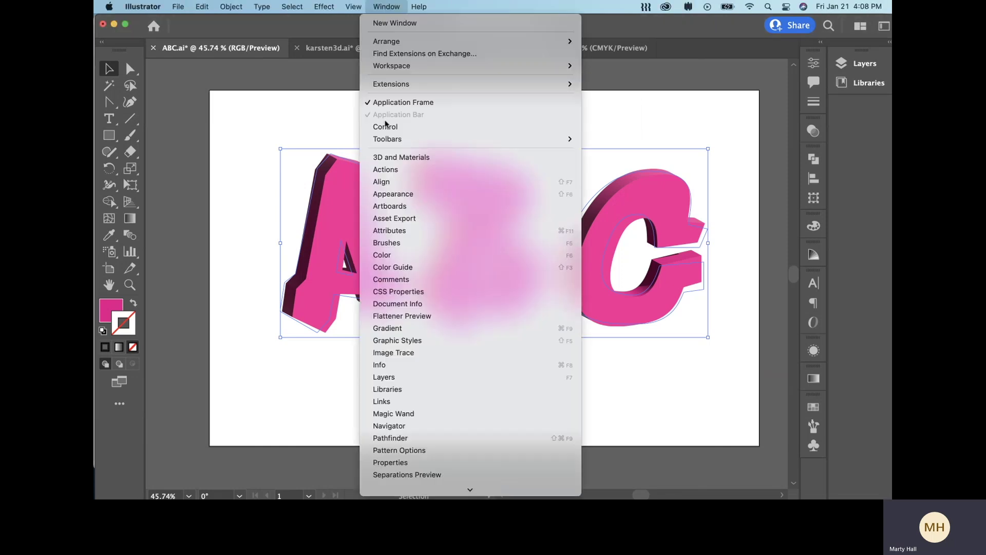
click(387, 159)
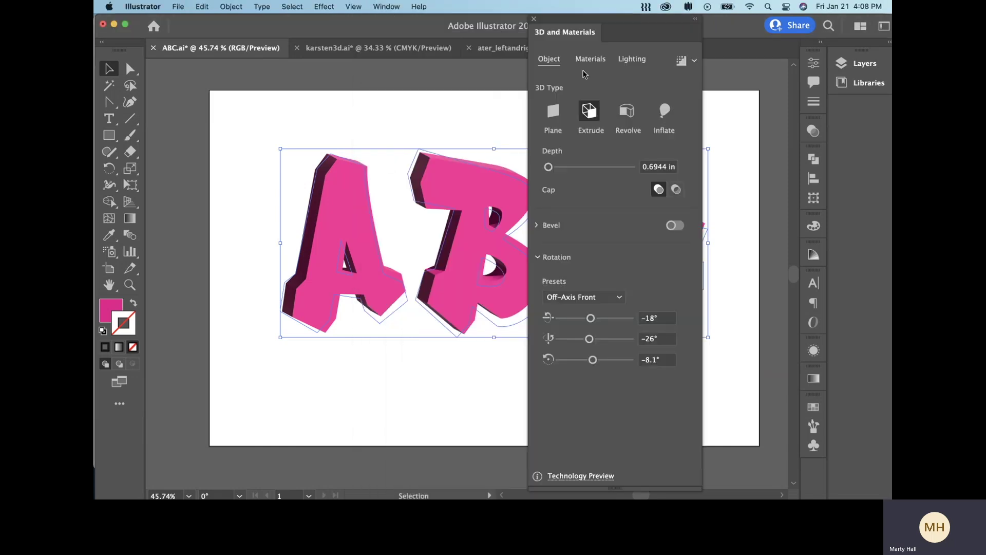
Dock the 3D and Materials panel in one expanded group with Layers and Libraries.
drag(568, 34, 866, 129)
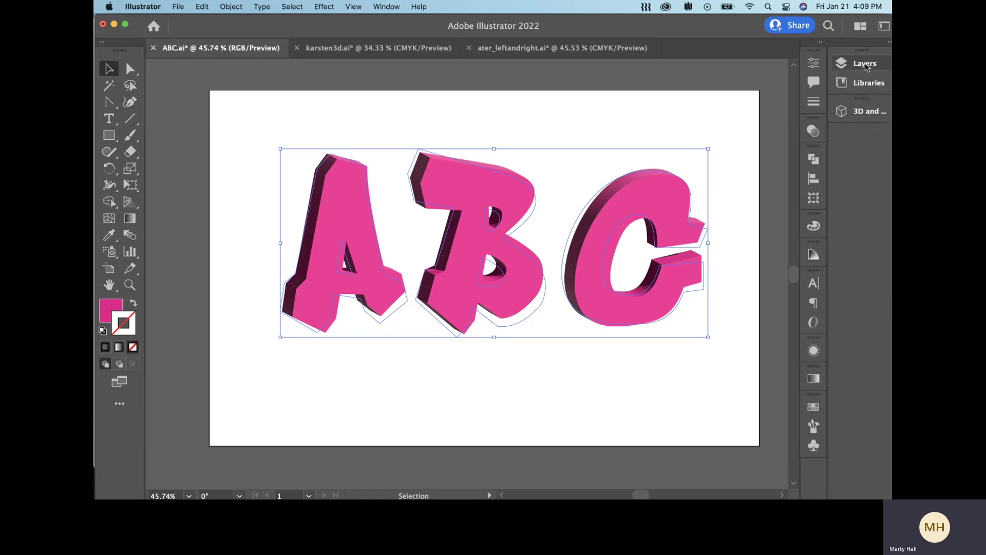
click(890, 43)
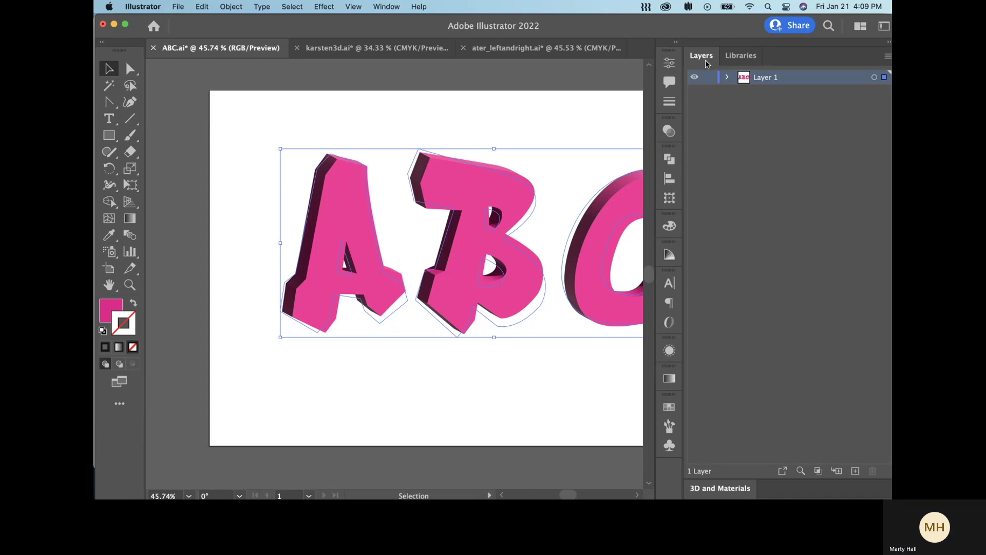
drag(717, 488, 781, 60)
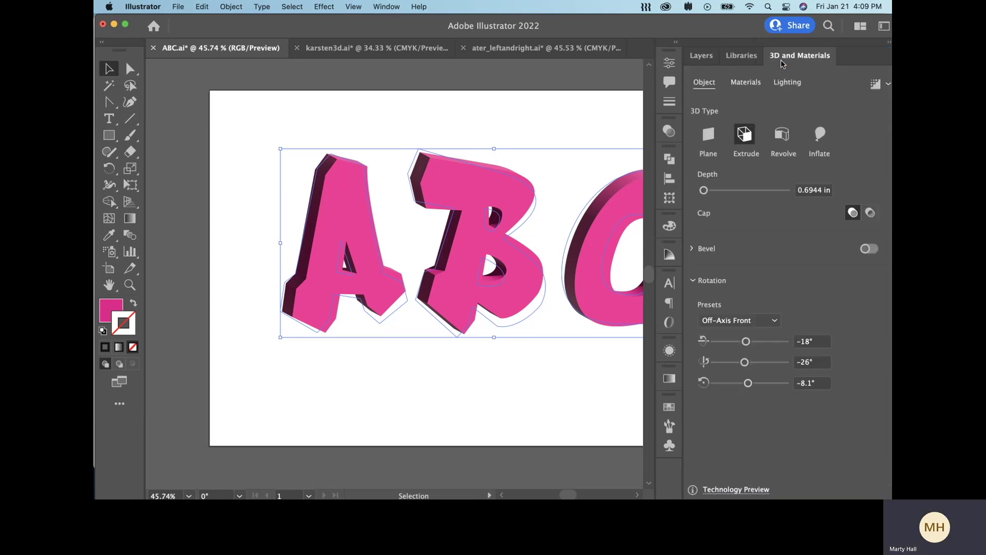
click(786, 60)
click(785, 56)
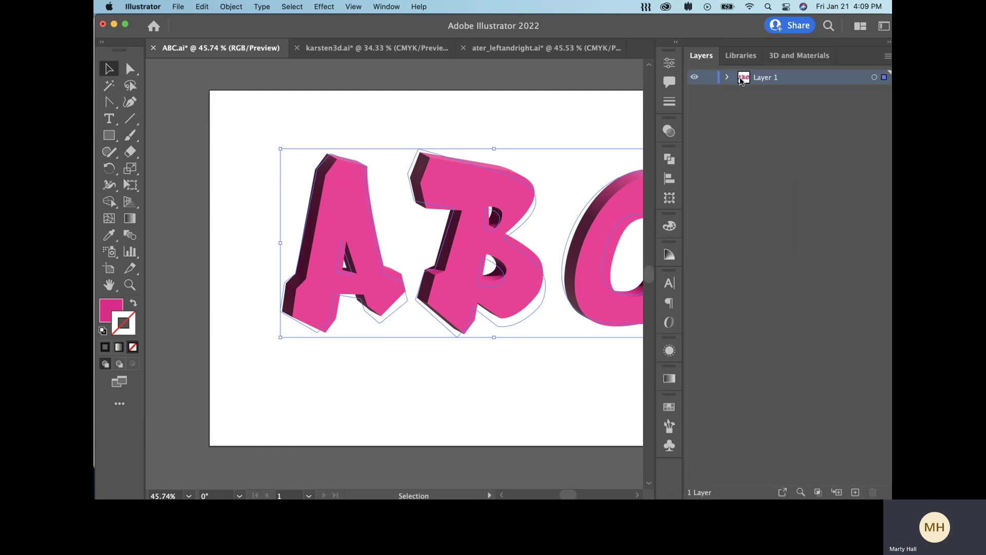
click(784, 55)
Expand Layer 1 in the layer list and select only the letter A's compound path.
click(702, 55)
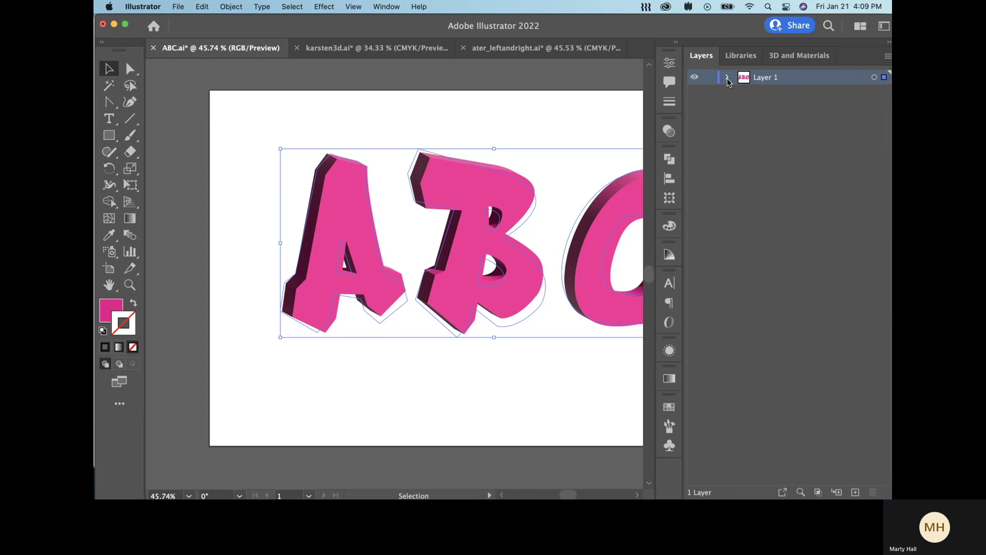
click(727, 78)
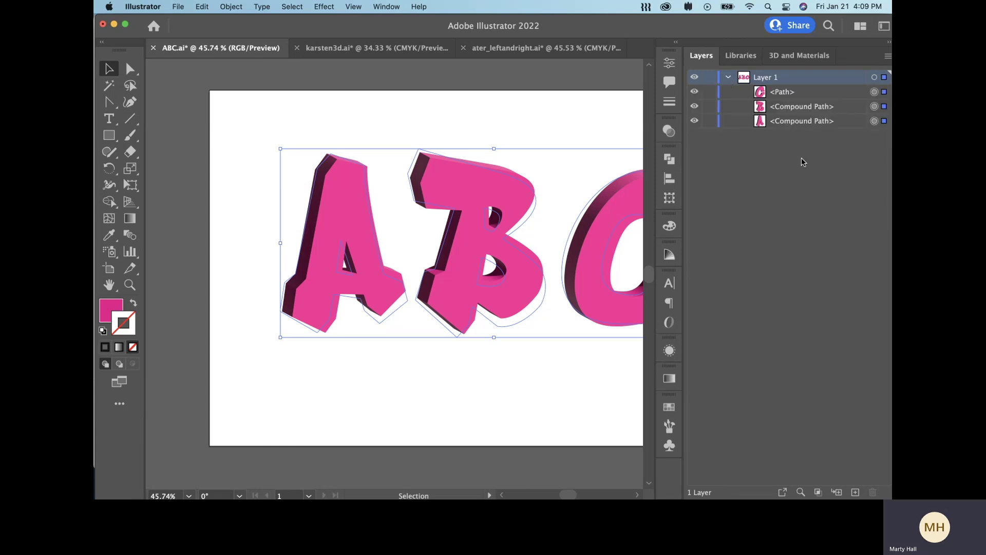
click(884, 121)
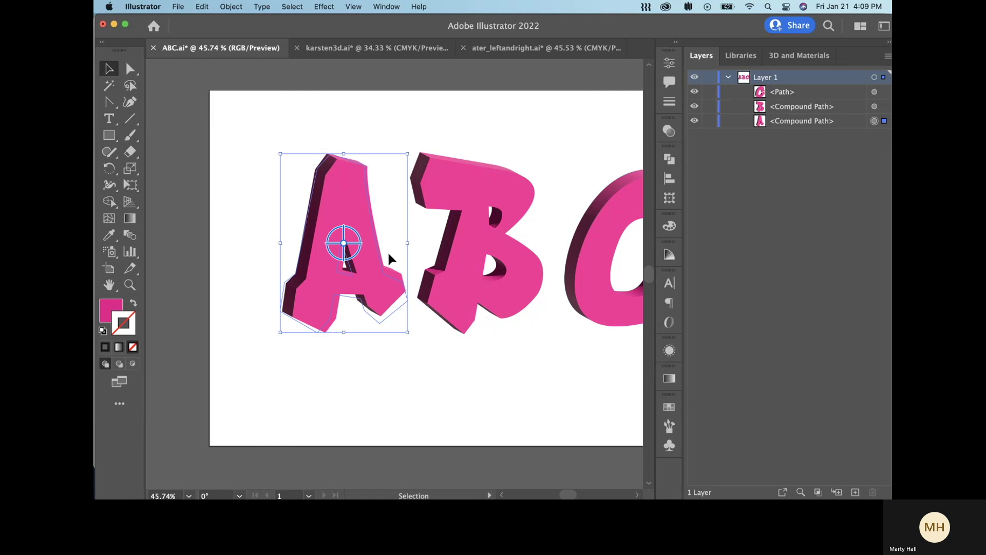
Try the Plane, Revolve and Inflate 3D types on the letter A, then return it to Extrude.
click(792, 57)
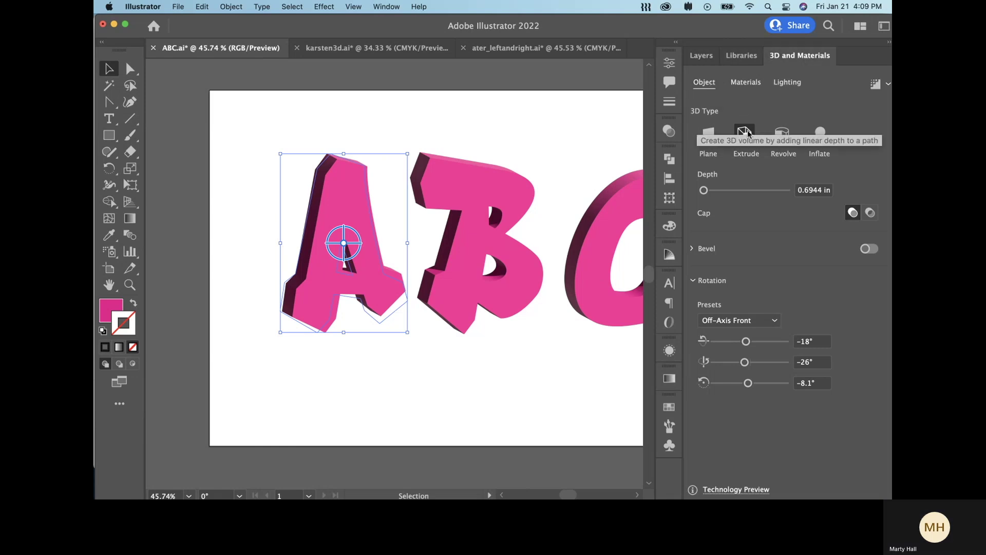
click(709, 135)
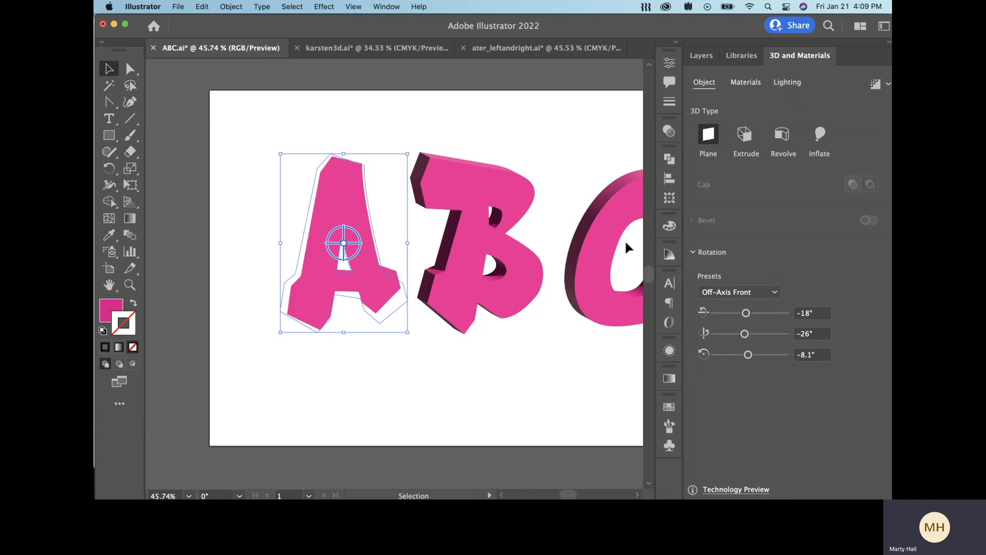
click(780, 137)
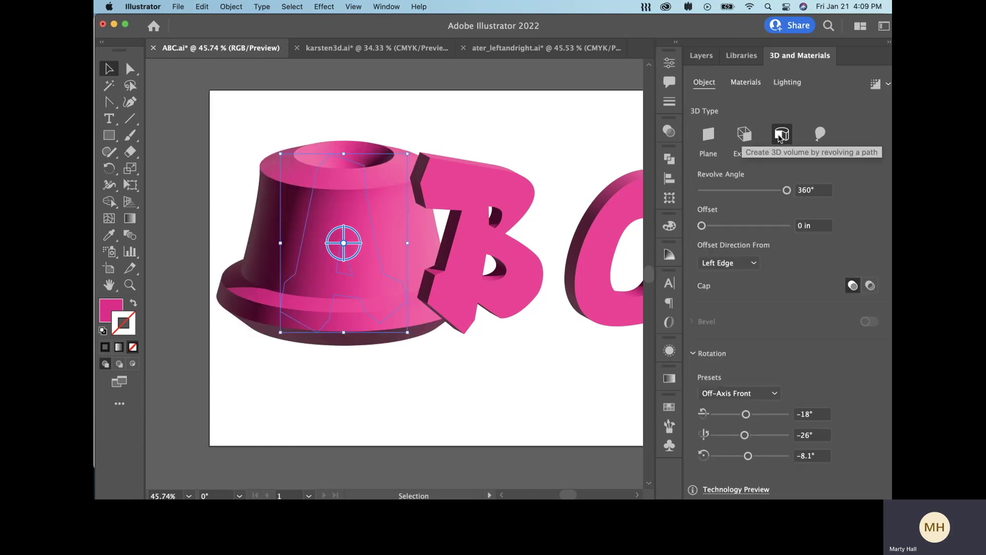
click(820, 135)
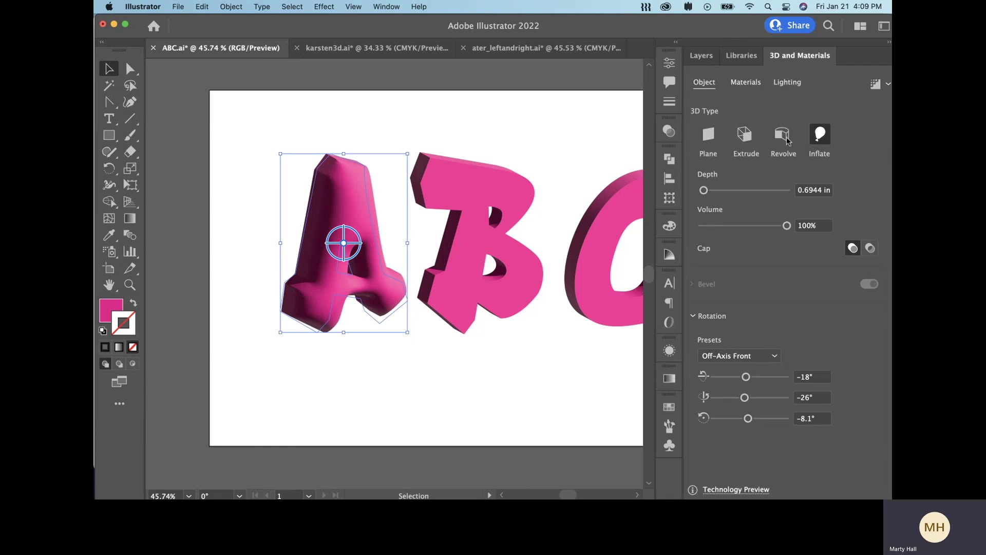
click(744, 136)
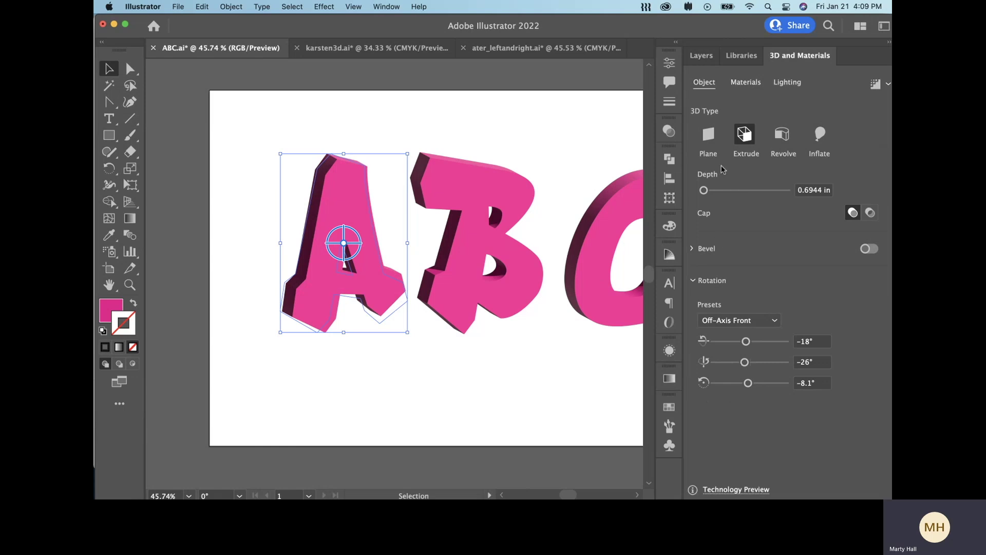
Set the letter A's extrude depth to about 8.07 in and move its compound path to the top of Layer 1.
drag(704, 190, 727, 194)
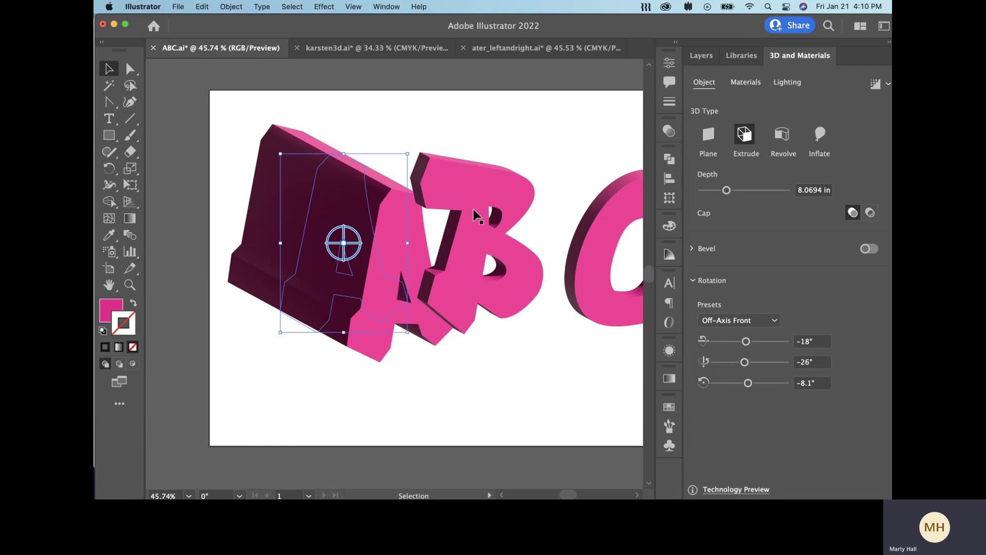
click(704, 56)
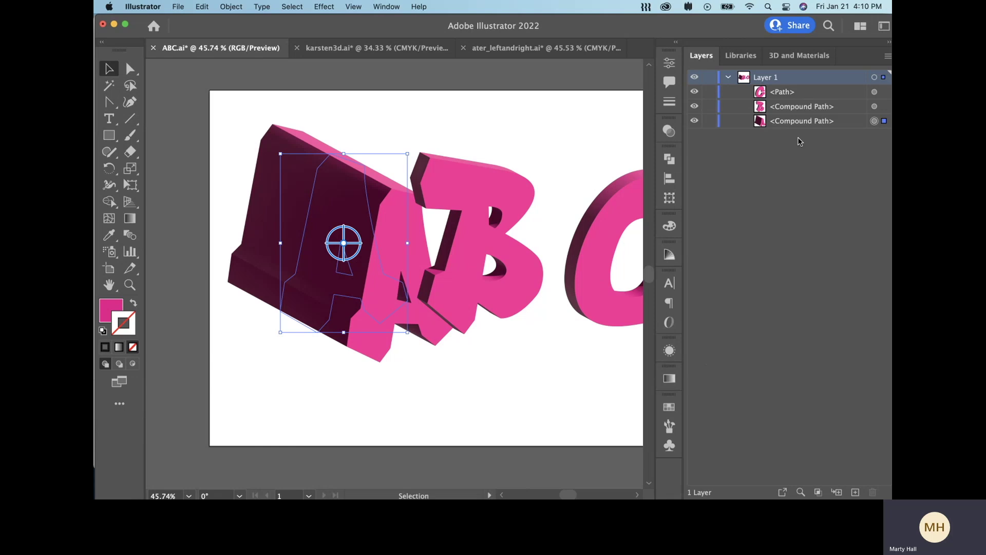
click(806, 123)
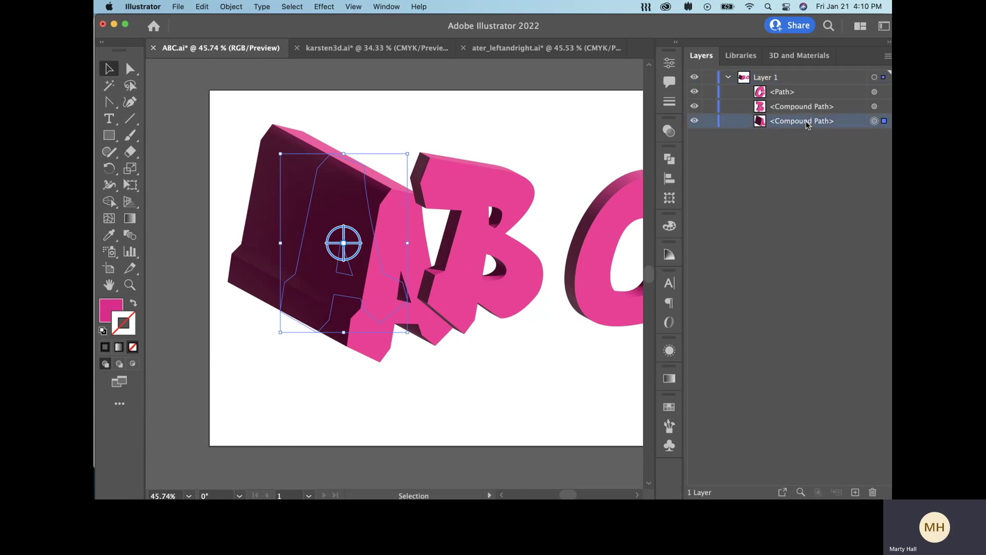
drag(807, 123, 806, 91)
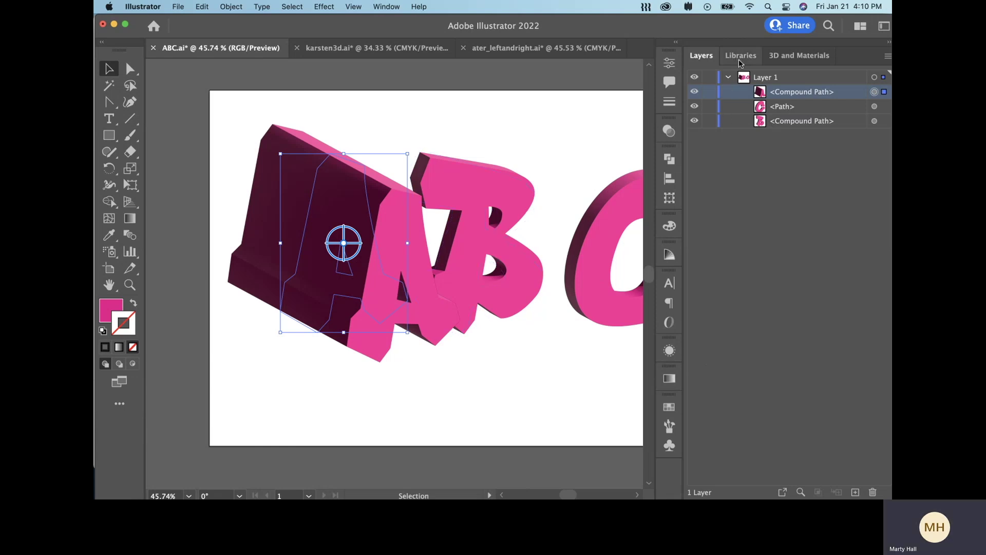
Select the letter B and set its extrude depth to about 4.28 in.
click(464, 178)
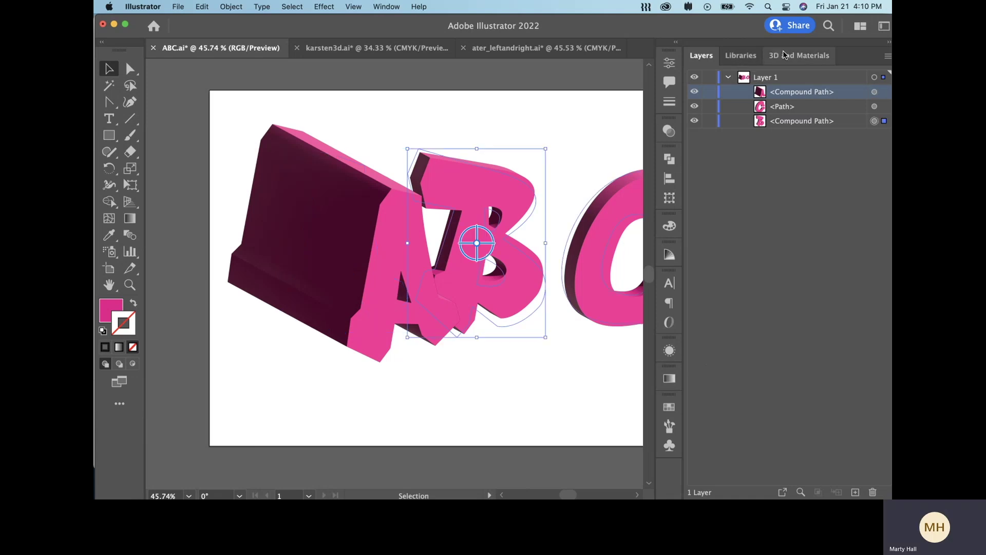
click(799, 55)
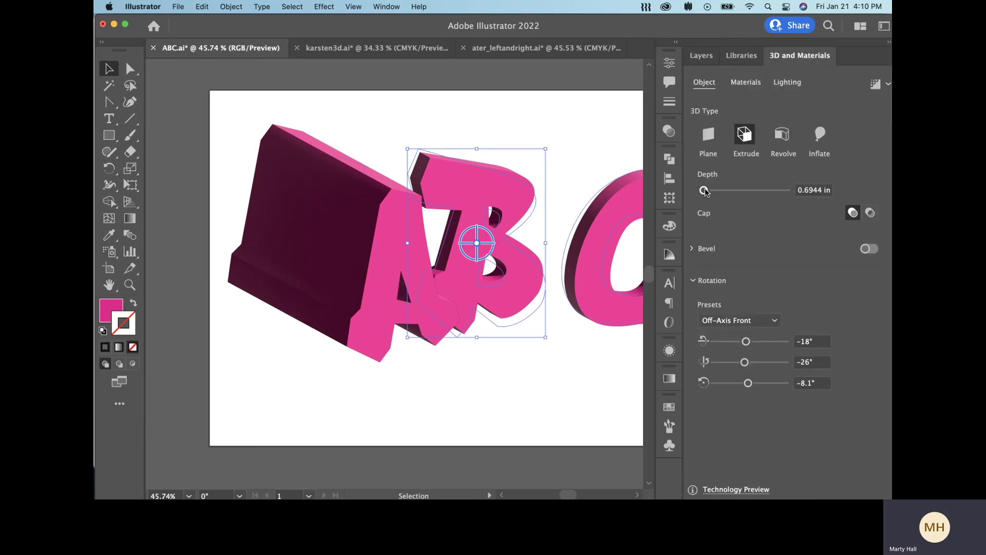
drag(705, 192, 717, 193)
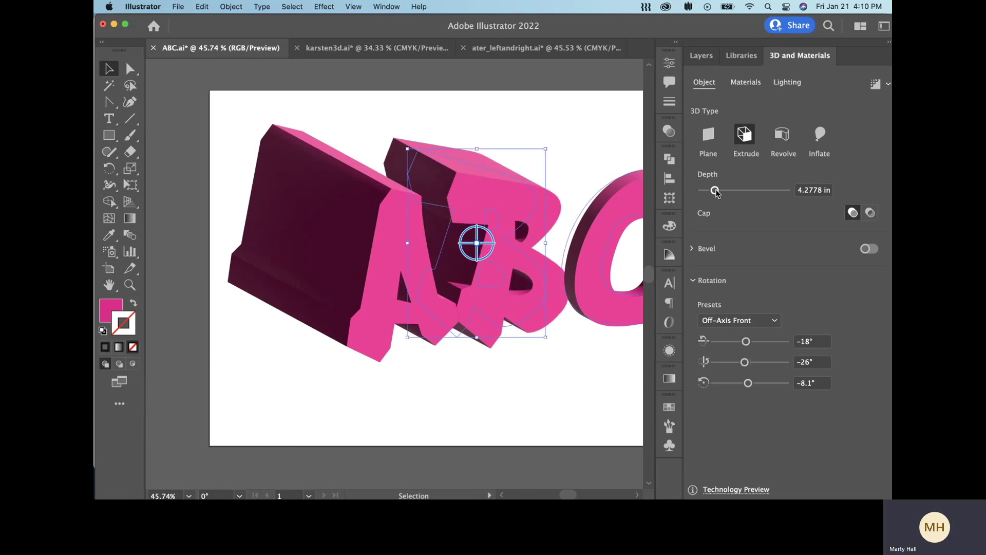
Move the letters B and C toward the A so that the three extruded letters overlap.
drag(497, 196, 447, 171)
drag(568, 252, 572, 338)
drag(488, 242, 512, 257)
drag(591, 299, 578, 197)
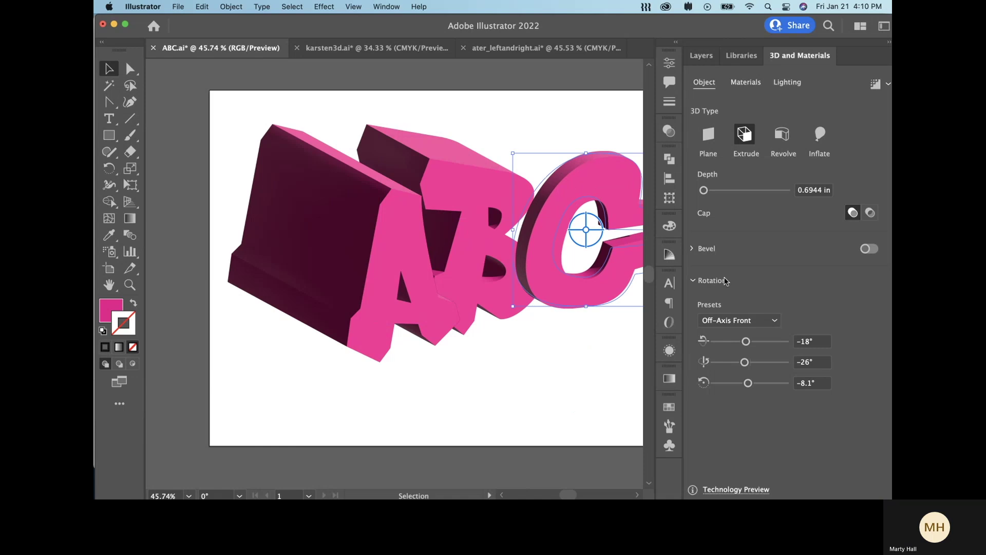
Remove the 3D and Materials effect from the letter C.
click(710, 59)
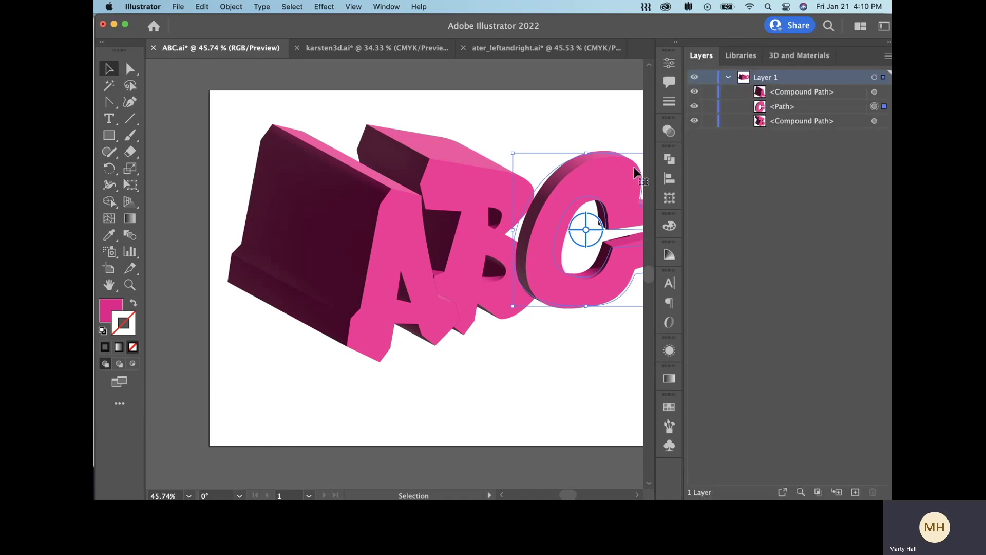
click(671, 65)
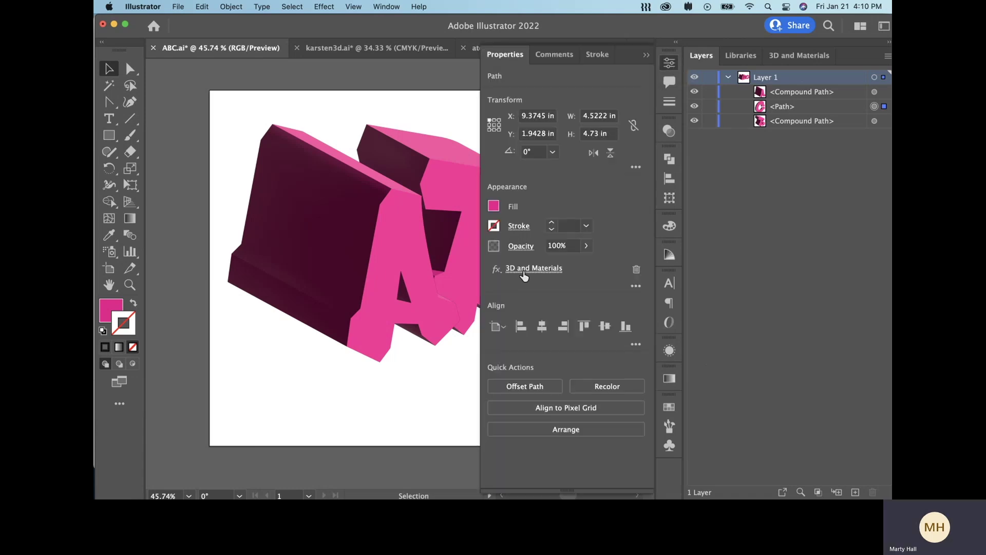
click(636, 267)
Try selecting all three letter paths in Layer 1 together to reach their 3D and Materials effects at once.
click(880, 92)
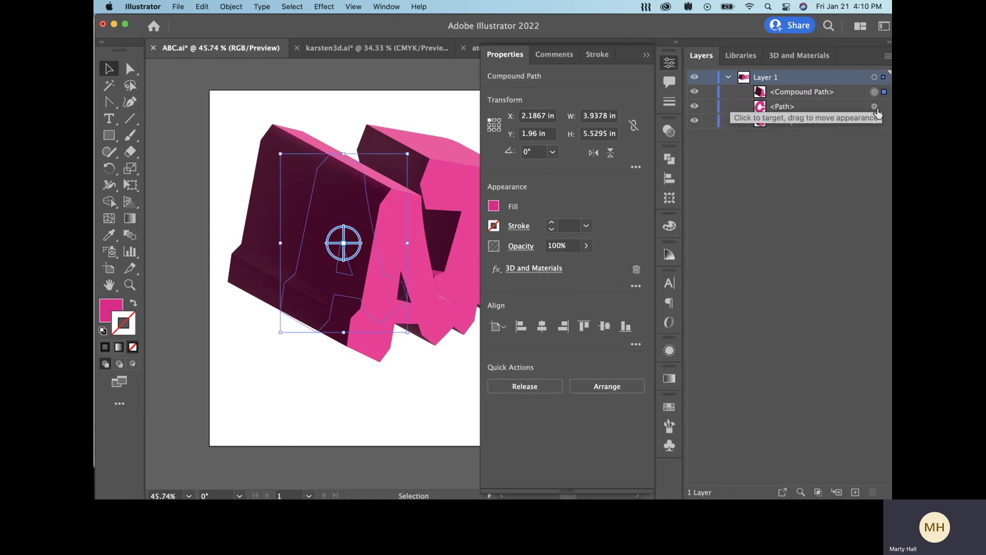
shift+click(874, 107)
shift+click(874, 120)
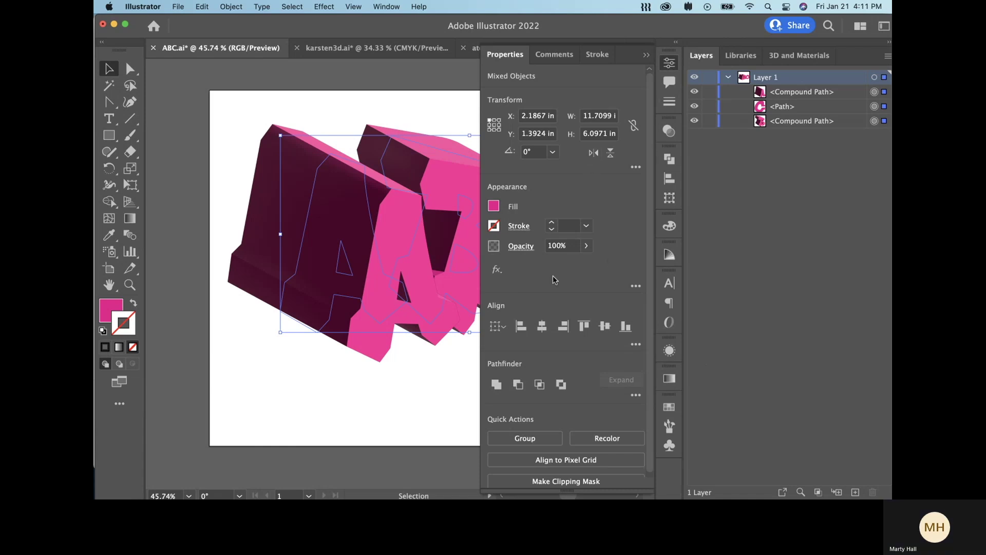
click(829, 174)
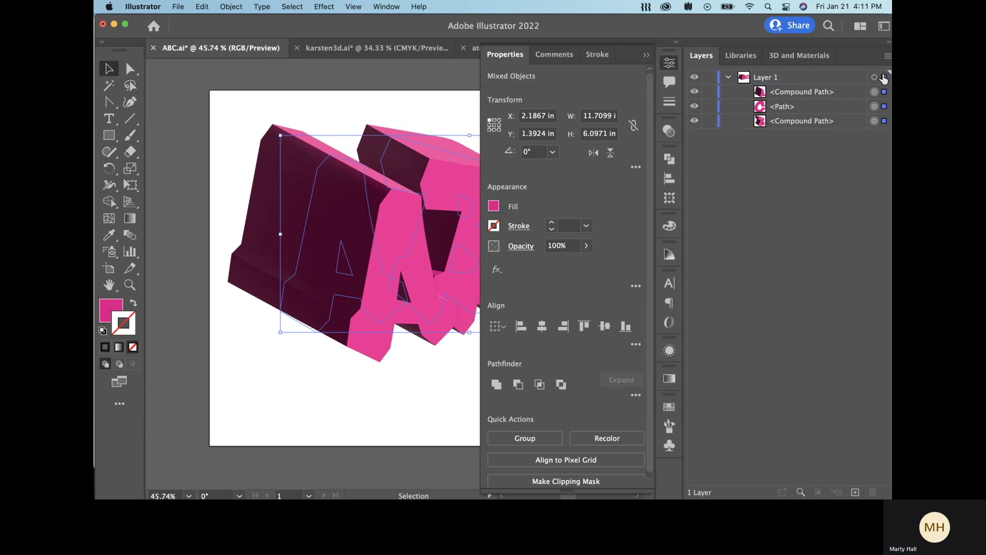
Remove the 3D and Materials effect from the letters A and B, and deselect the artwork.
click(884, 92)
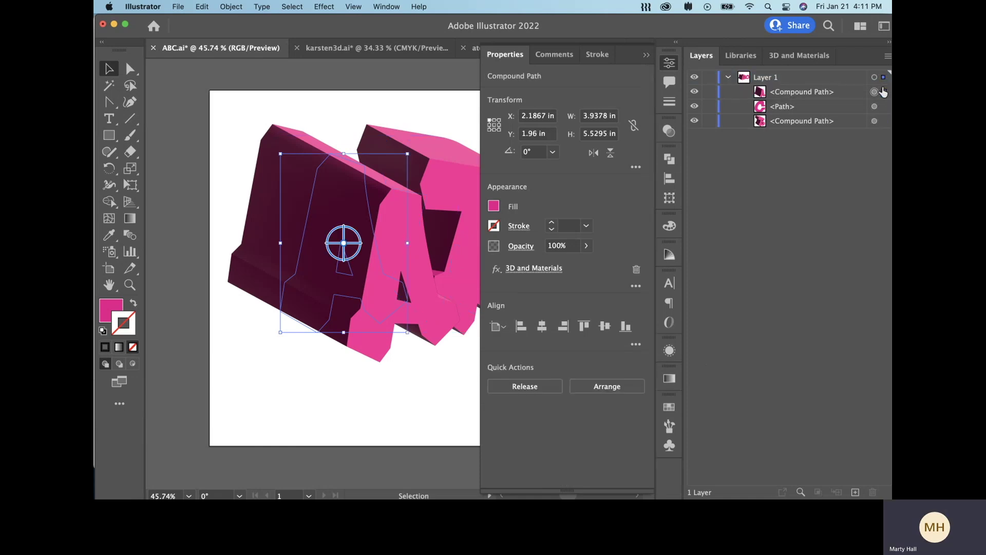
click(637, 269)
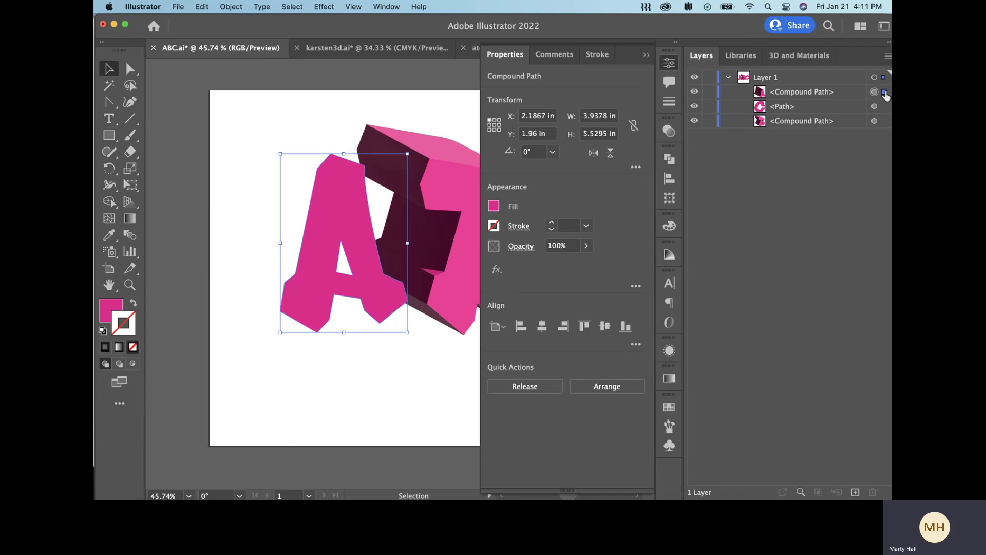
click(884, 120)
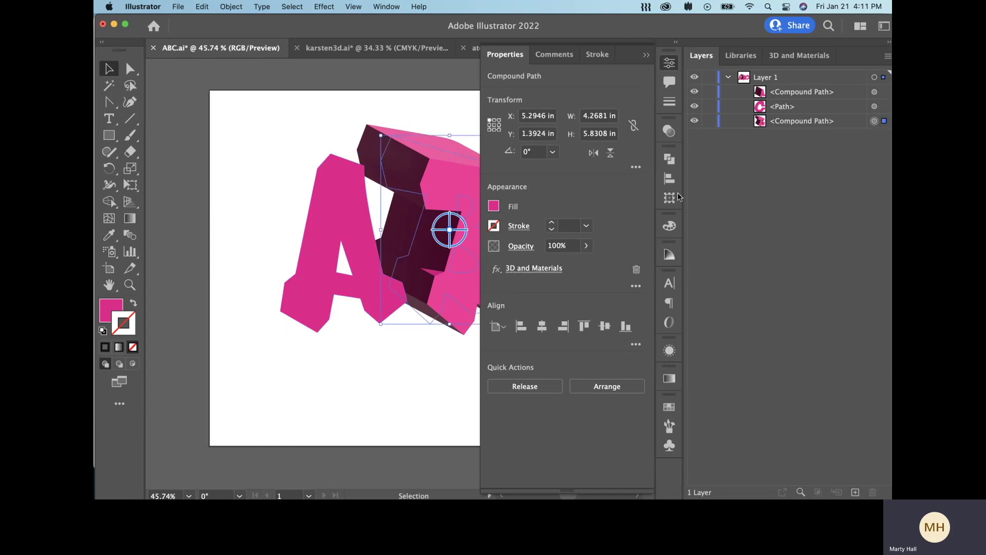
click(637, 270)
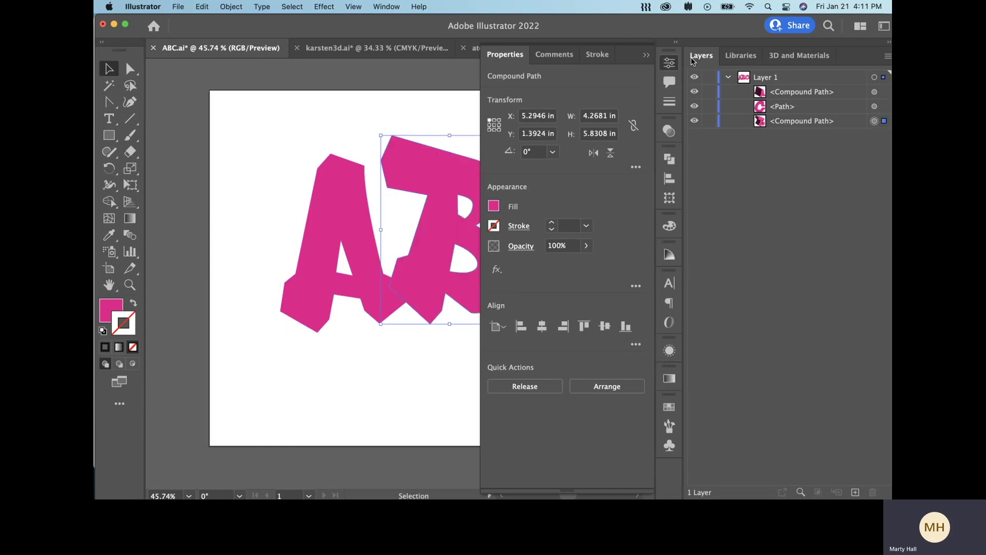
click(670, 63)
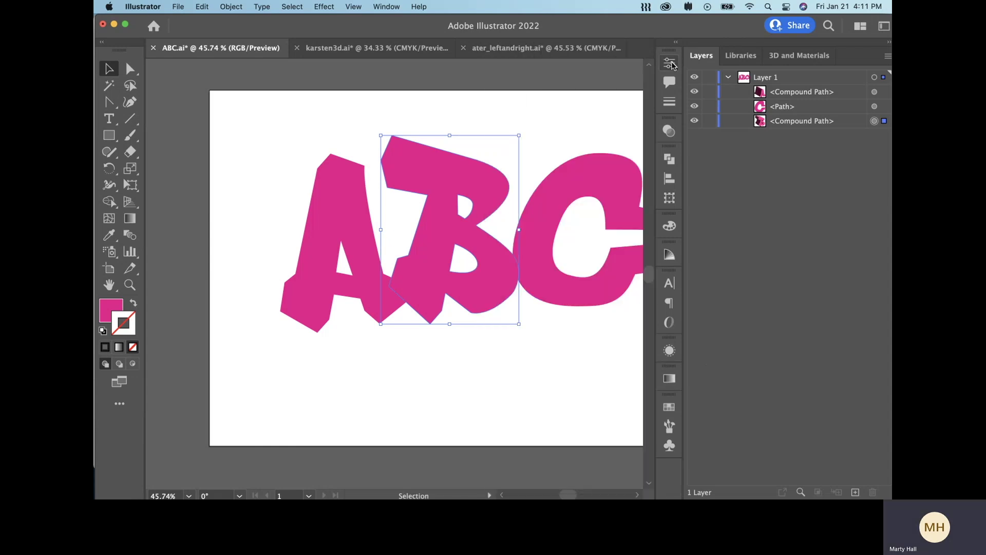
click(532, 346)
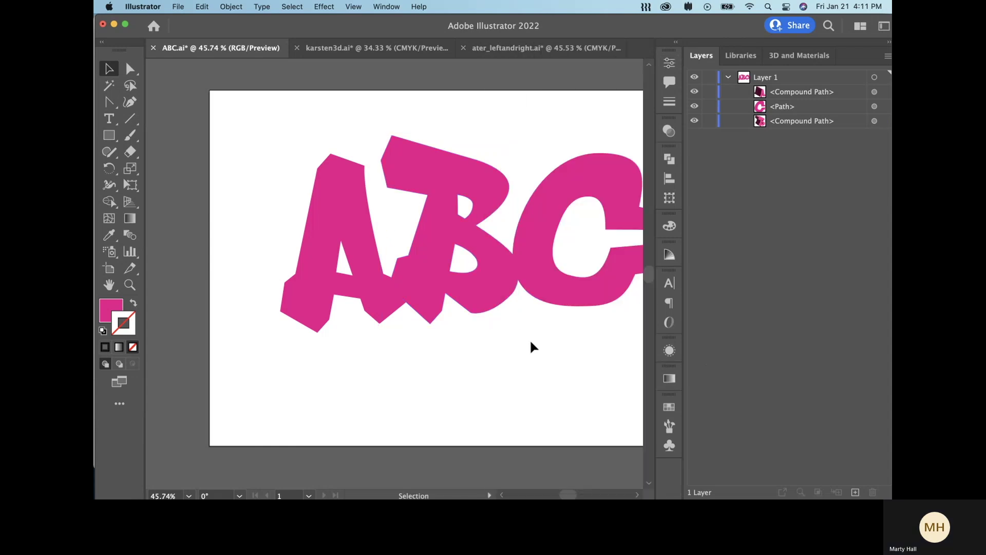
Select the three flat letters A, B and C and combine them into one group.
drag(557, 306, 478, 310)
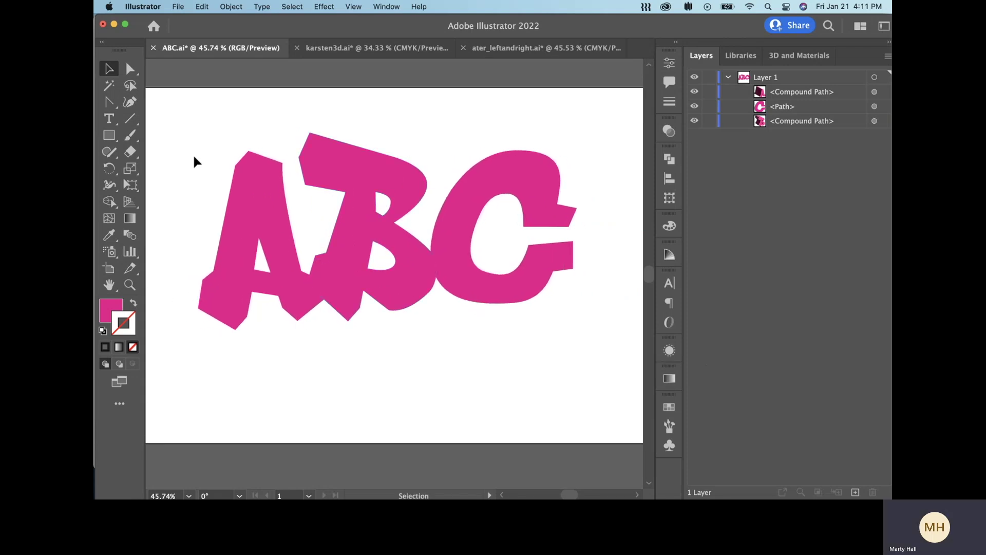
drag(393, 419, 531, 385)
key(a)
key(super+g)
key(v)
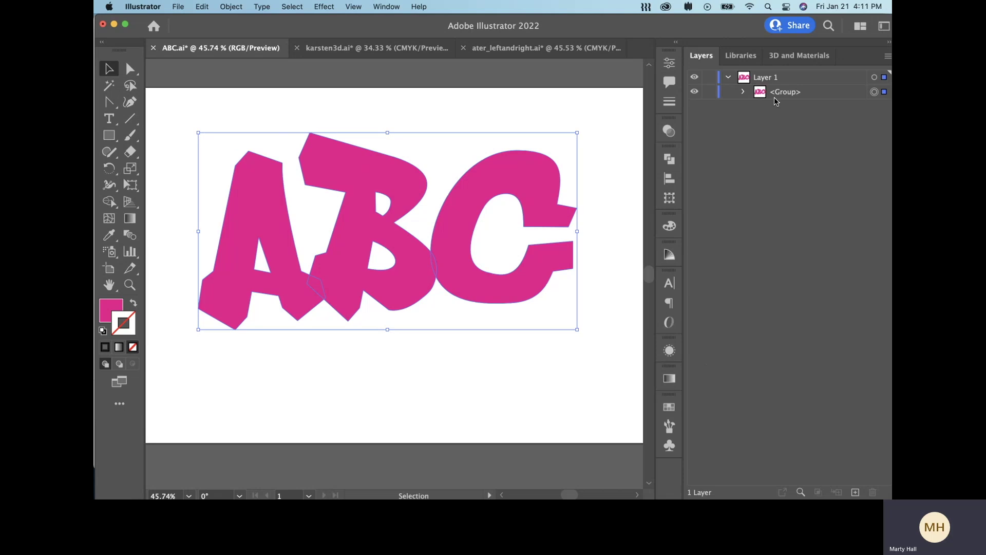
Apply the Extrude 3D type to the ABC group with a depth of about 3.74 in.
click(798, 57)
click(745, 138)
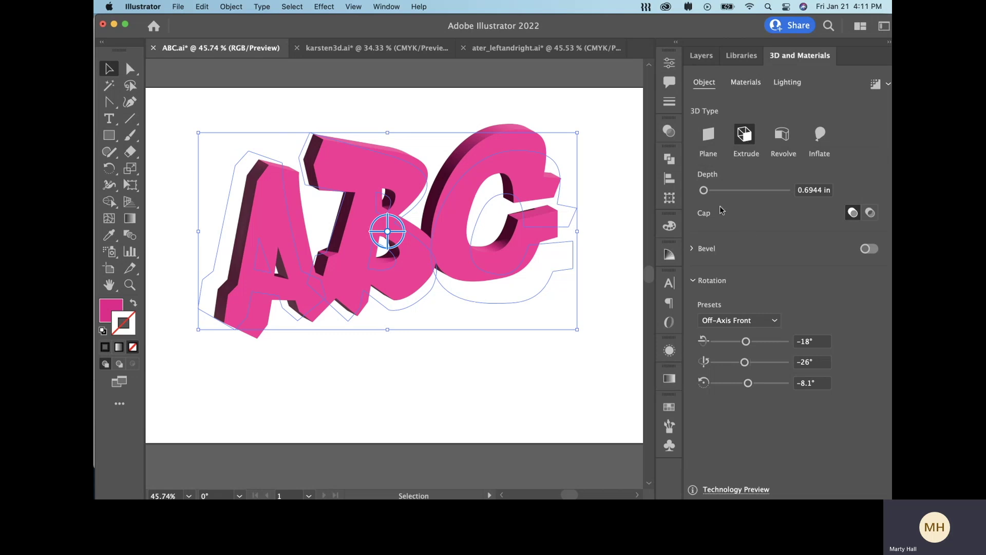
drag(704, 190, 711, 190)
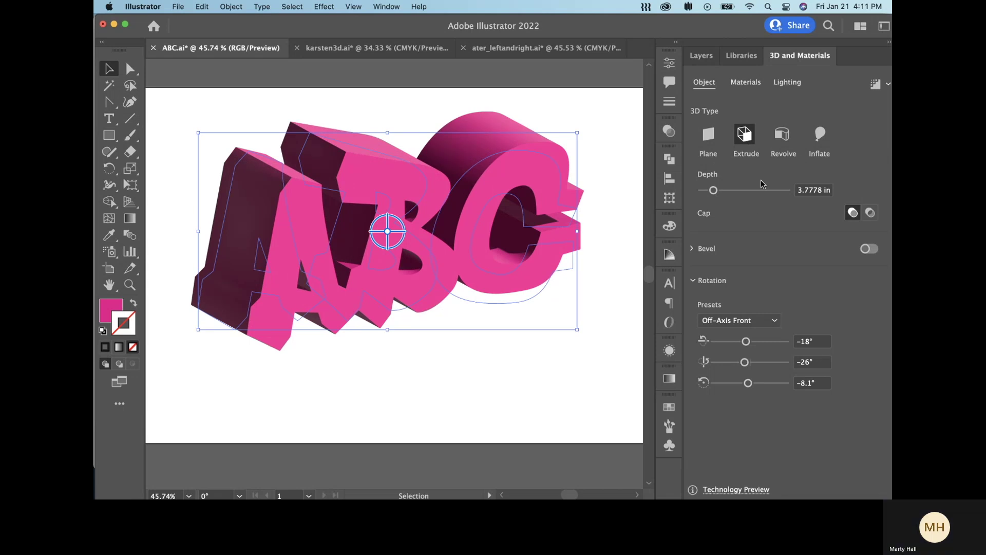
drag(713, 190, 714, 191)
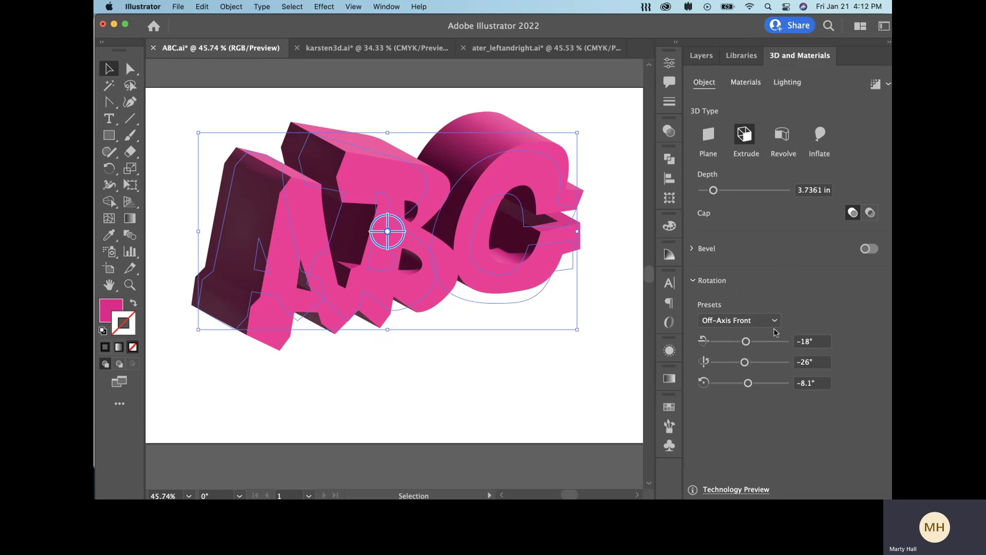
Set the ABC group's X, Y and Z rotation to 0° and its extrude depth to about 5.76 in.
click(806, 341)
text(0)
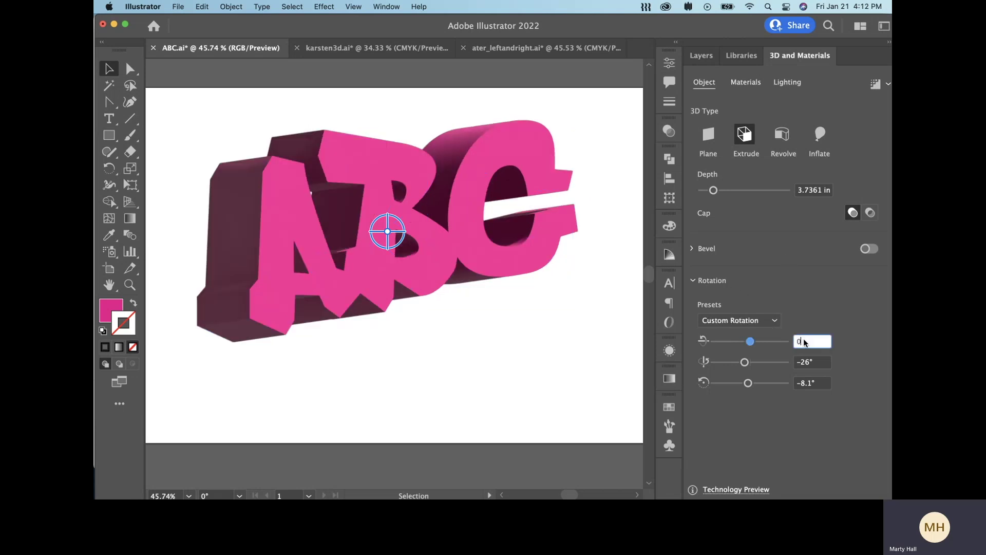
key(Tab)
text(0)
key(Tab)
text(0)
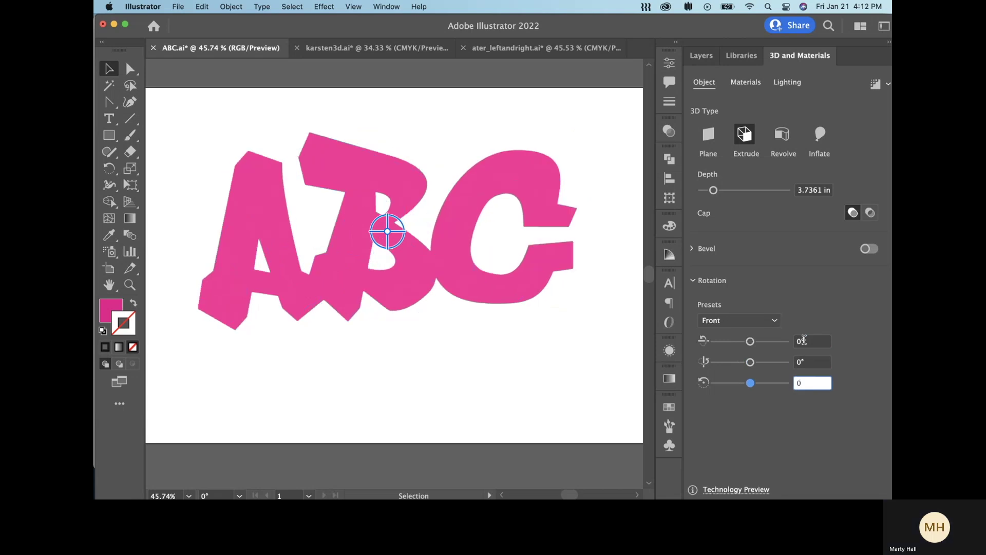
click(806, 341)
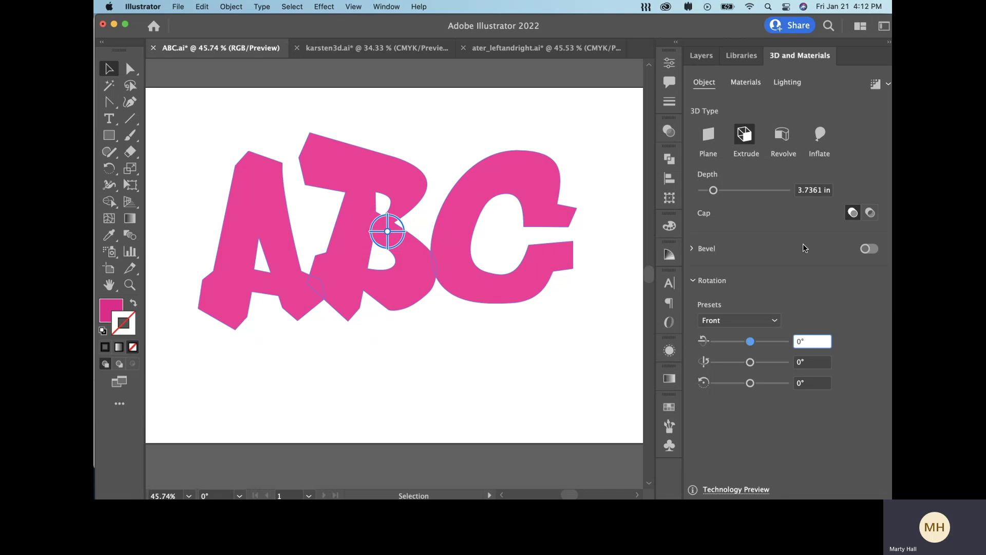
drag(714, 191, 739, 194)
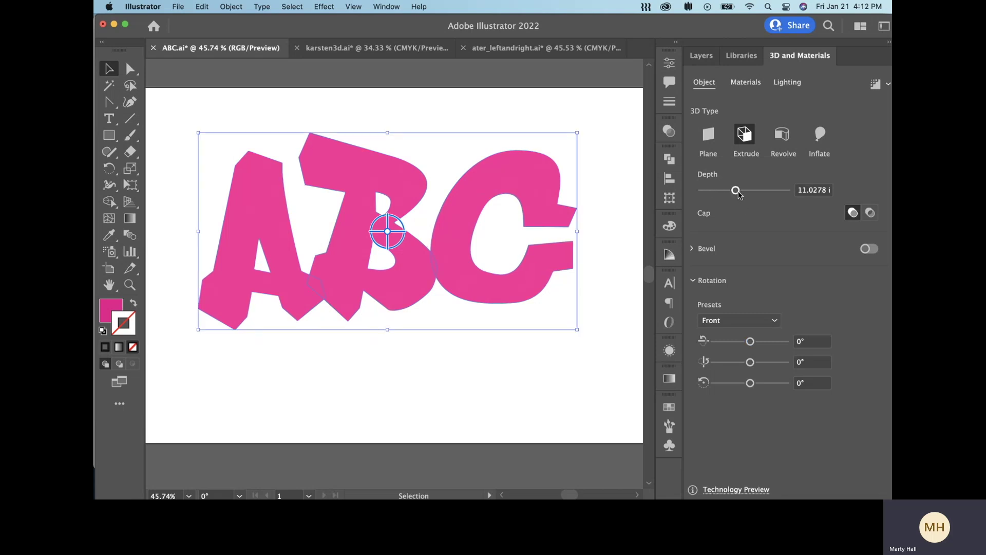
drag(738, 194, 720, 194)
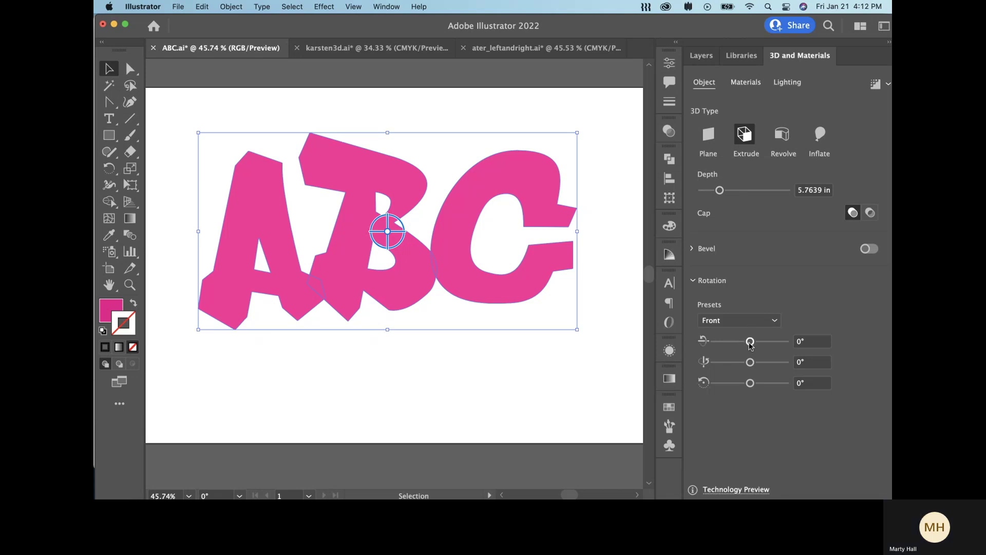
Rotate the extruded group to 35° around X, 32° around Y and -15° around Z, and shift it slightly down and right on the artboard.
mouse_move(750, 344)
mouse_down()
mouse_move(735, 345)
mouse_move(754, 343)
mouse_up()
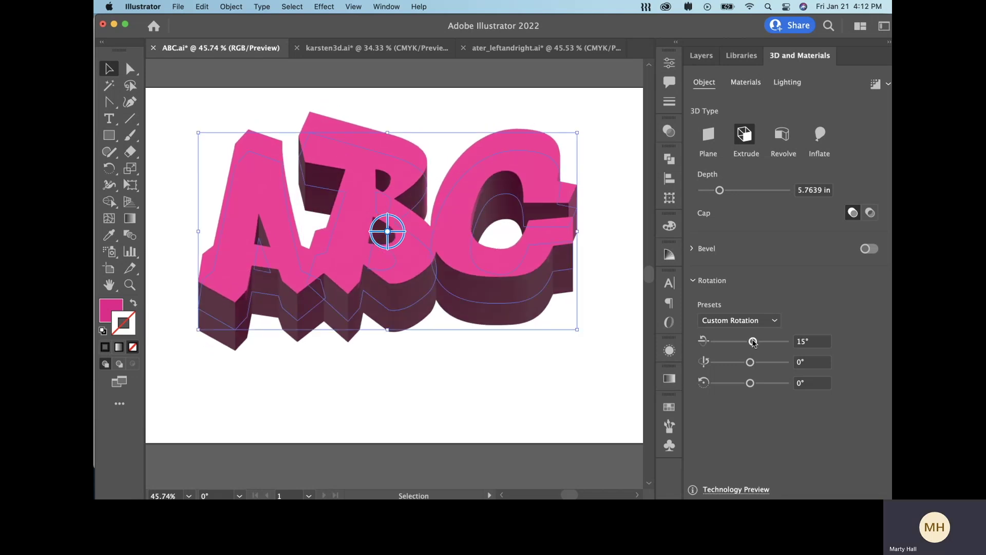
click(805, 344)
text(20)
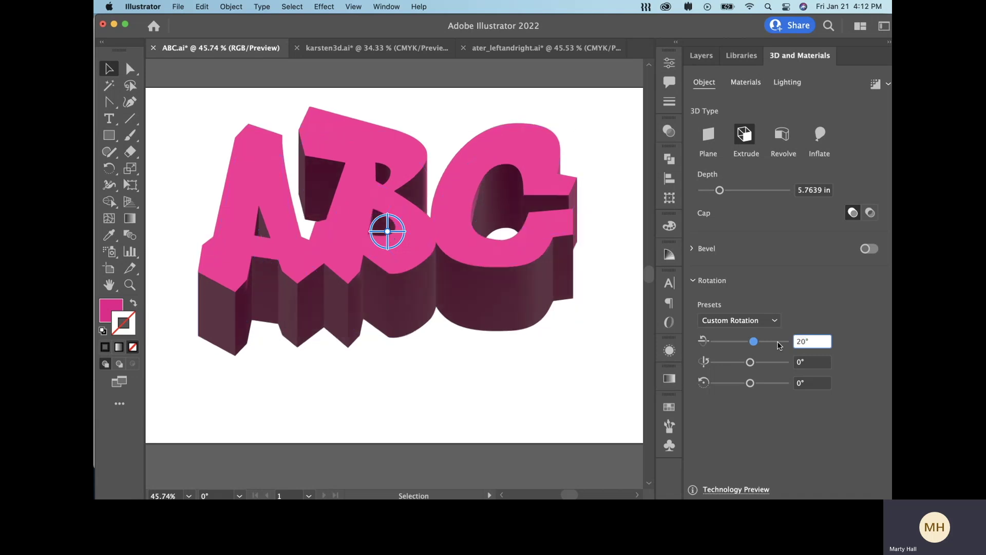
mouse_move(755, 344)
mouse_down()
mouse_move(734, 343)
mouse_move(758, 342)
mouse_up()
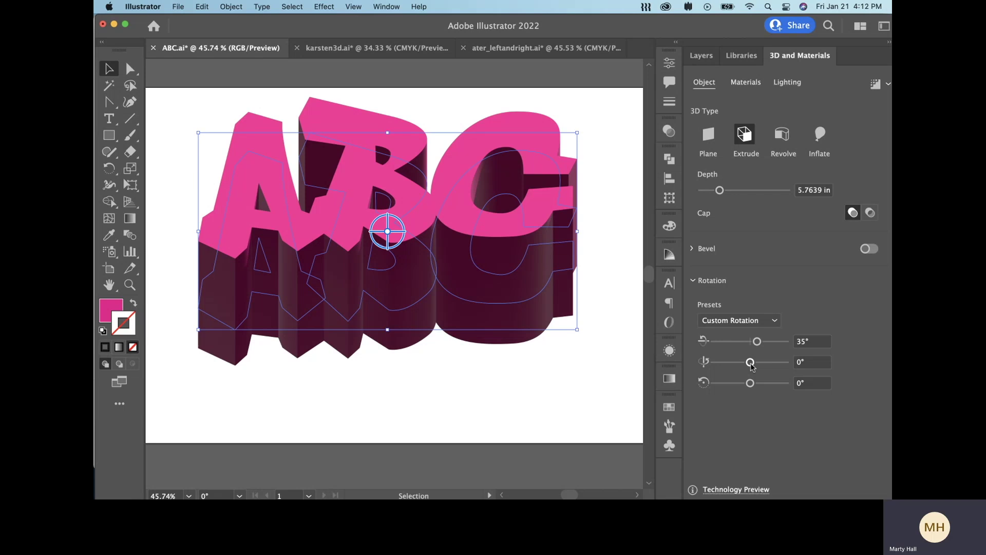
drag(751, 366, 747, 391)
drag(473, 297, 489, 322)
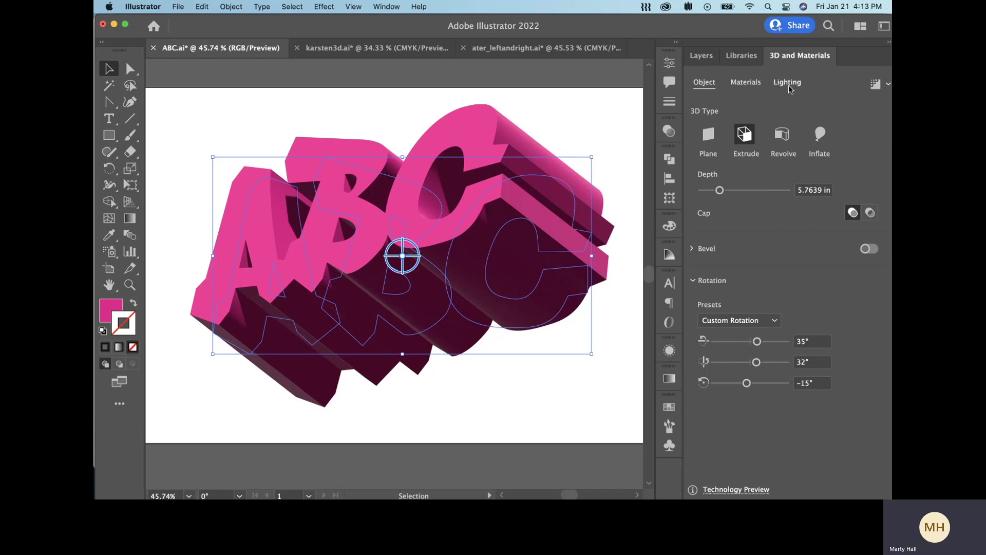
Try the Sand Step and Ripstop Fabric materials on the lettering and restore the Default material.
click(747, 84)
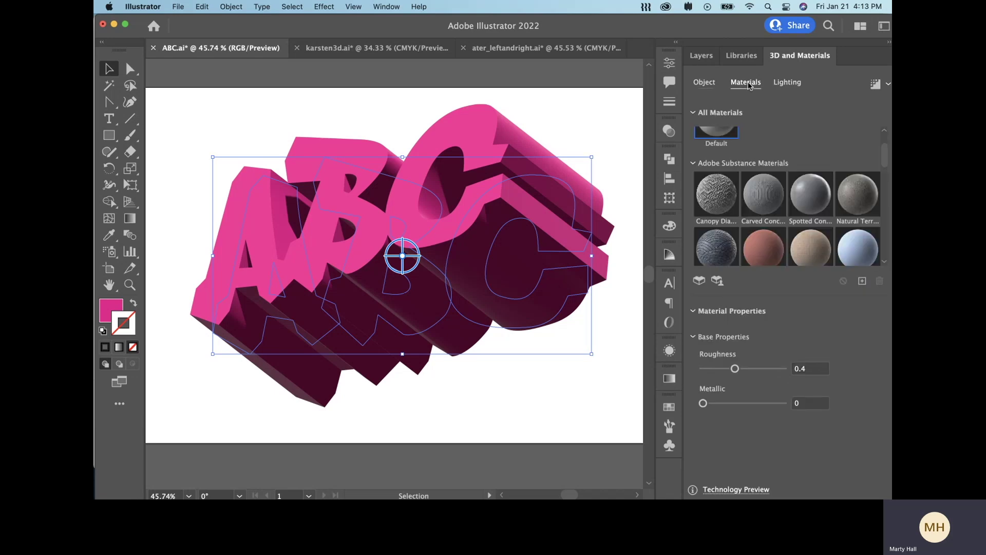
scroll(779, 184, down, 4)
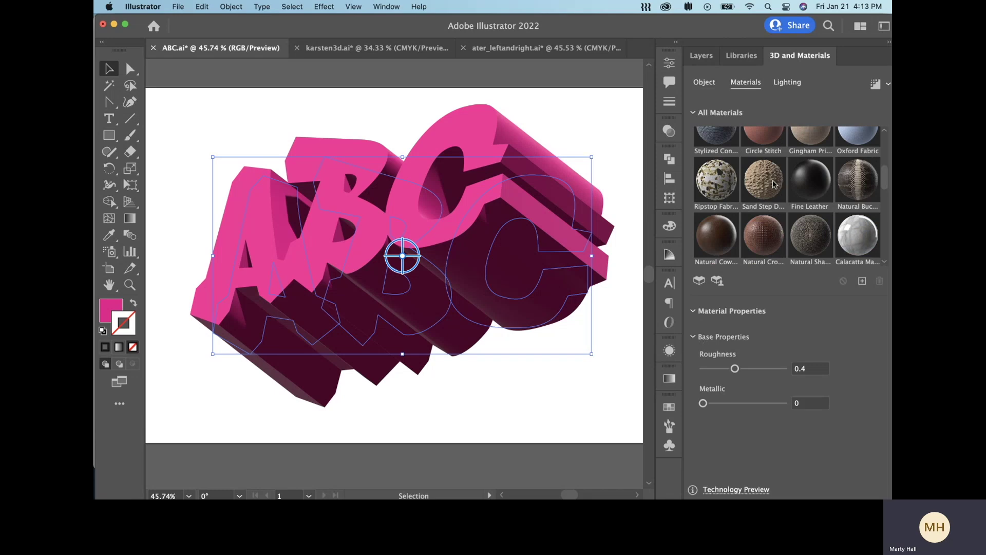
click(775, 184)
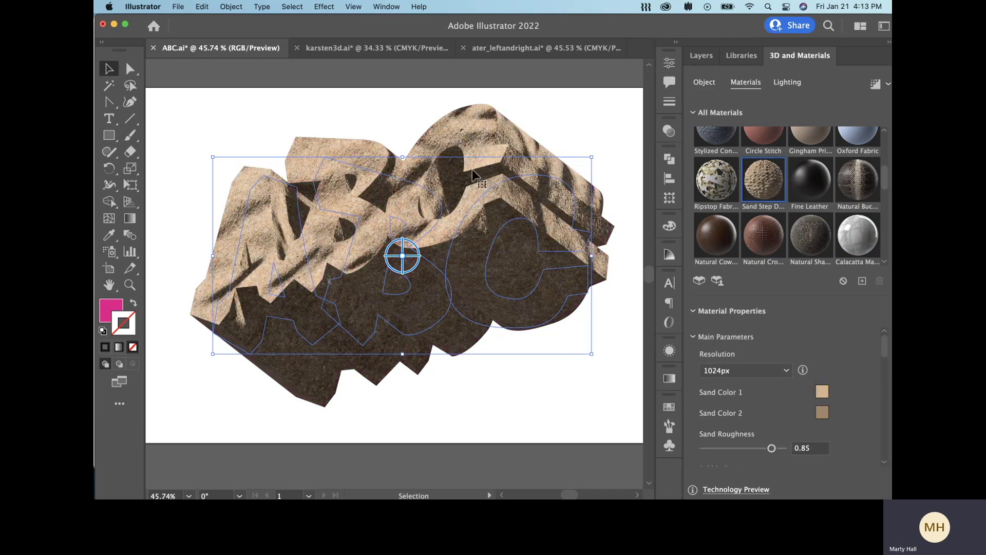
click(718, 185)
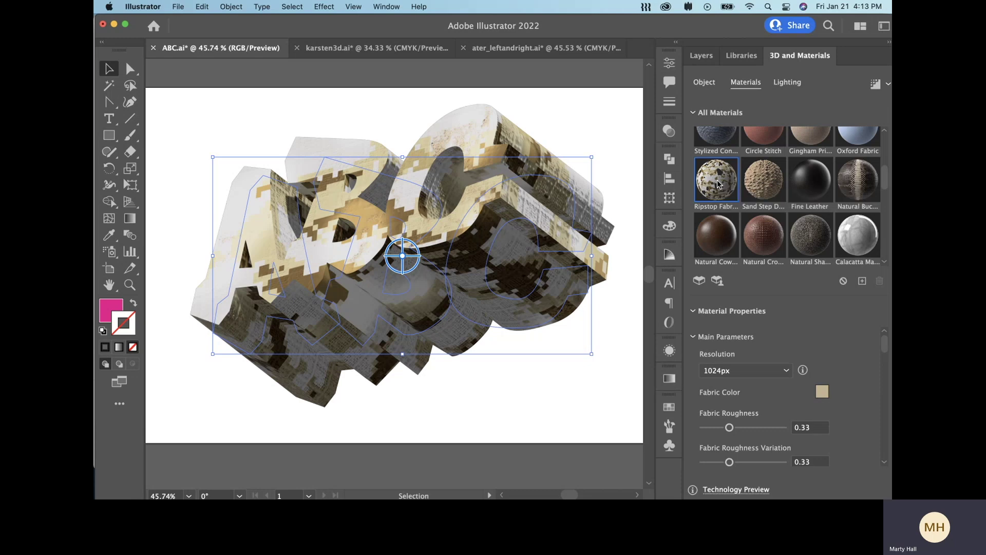
scroll(719, 178, up, 5)
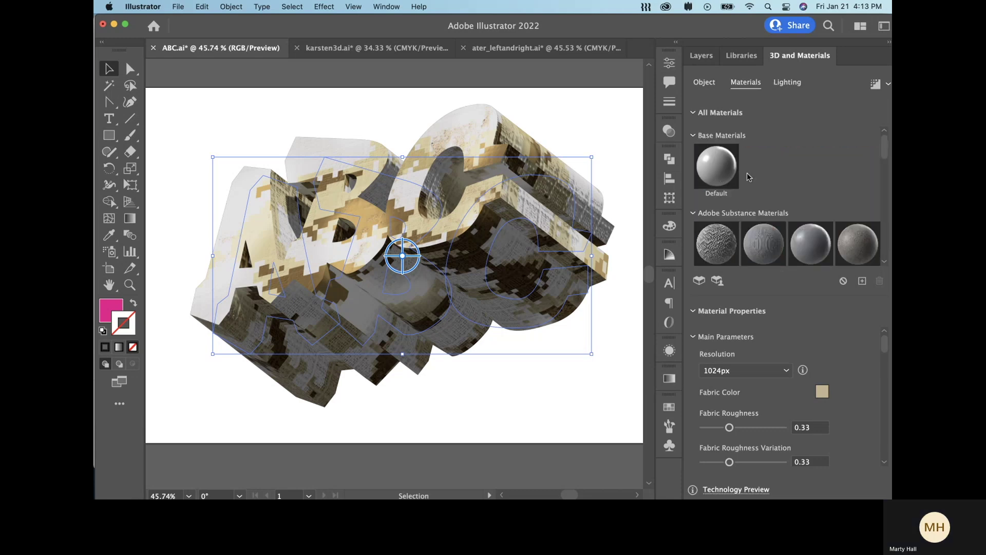
click(715, 168)
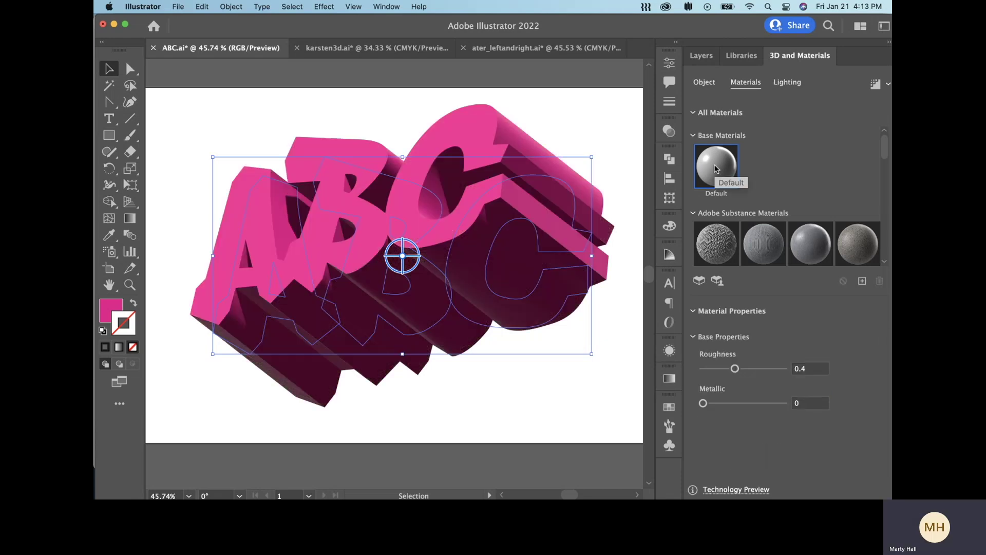
Give the ABC group a blue stroke colour, #3a6ba5, to recolour the extruded sides.
click(702, 57)
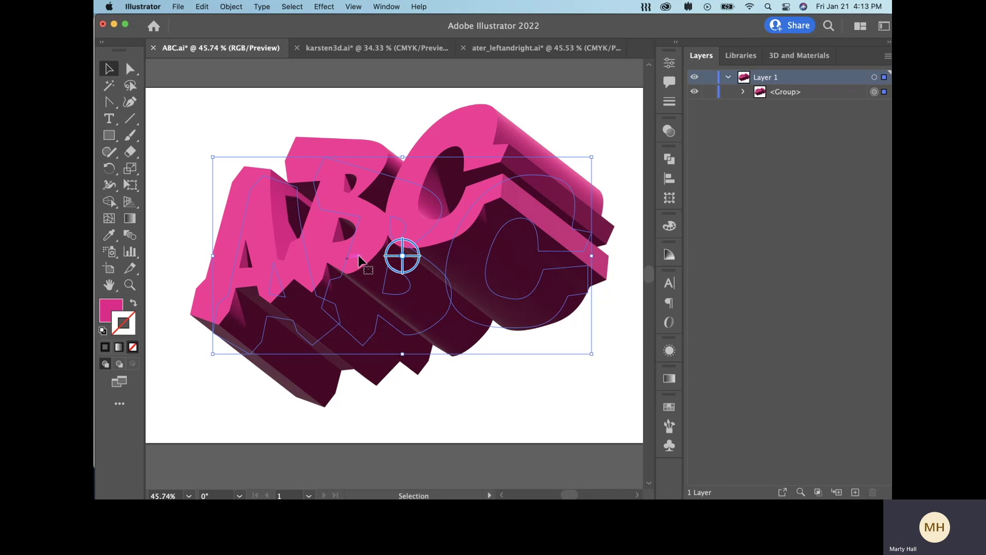
double_click(130, 327)
click(423, 232)
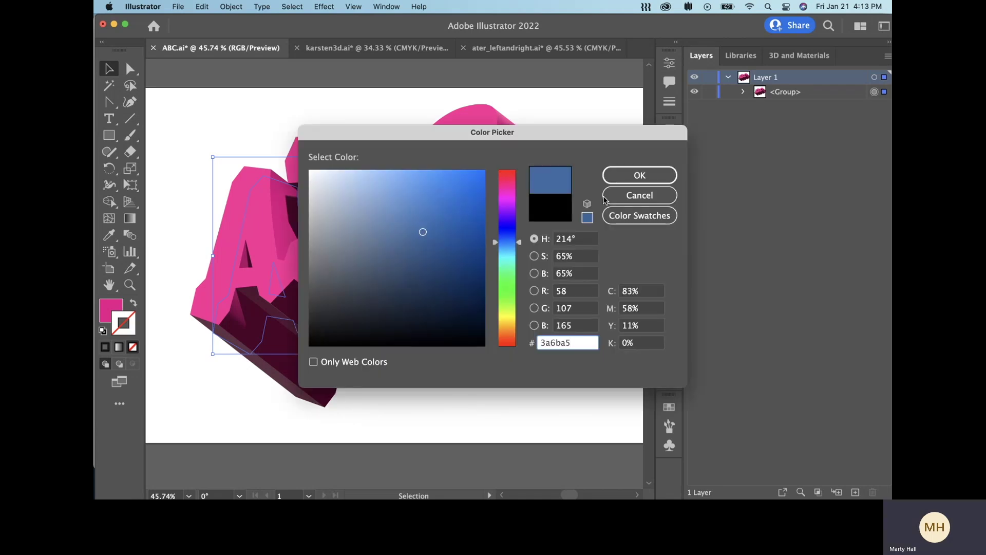
click(639, 175)
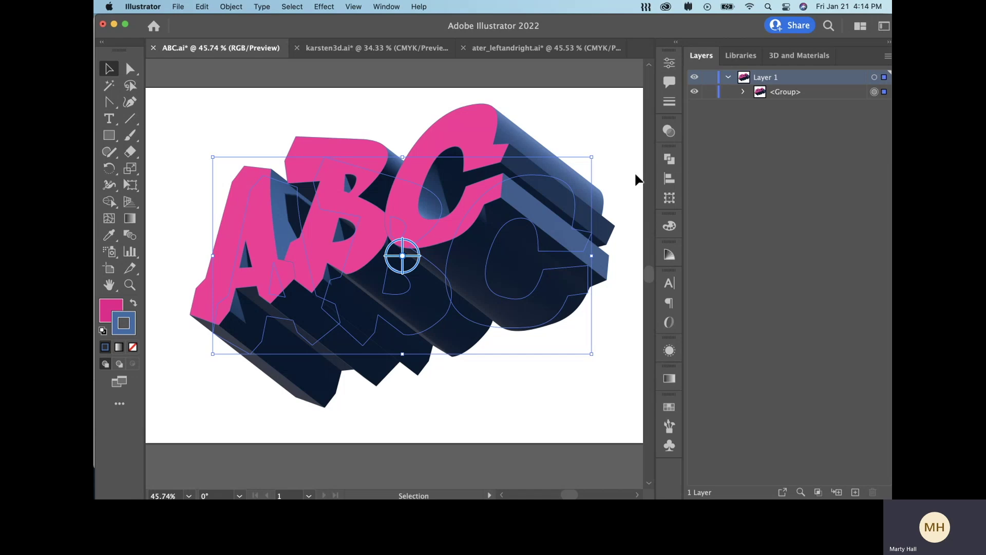
Set the stroke weight of the ABC group to 6 pt and deselect the lettering.
click(670, 106)
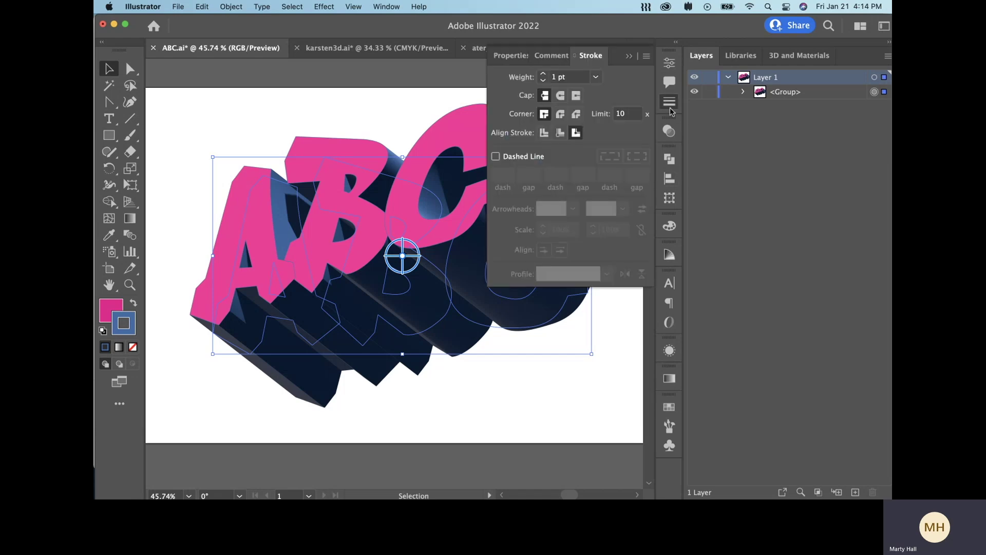
click(596, 77)
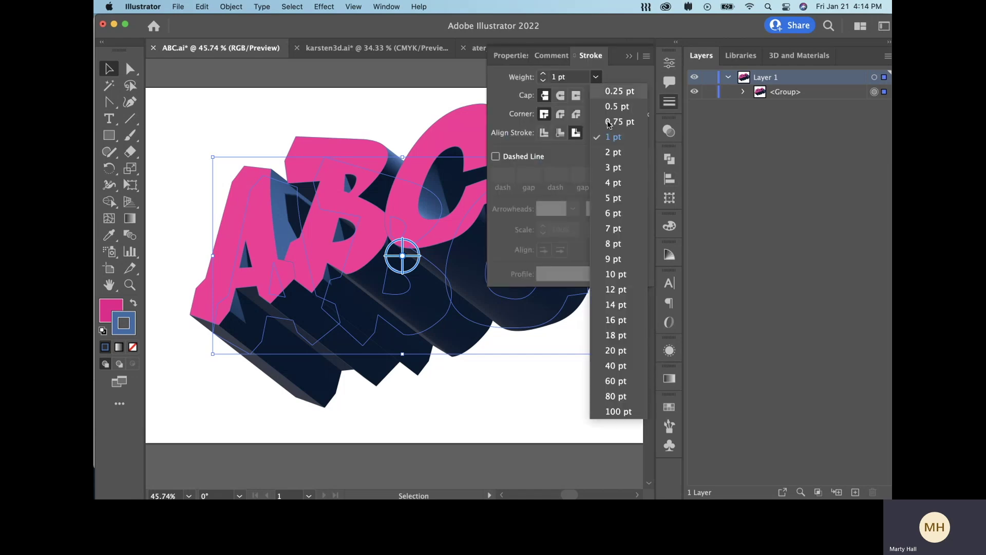
click(613, 214)
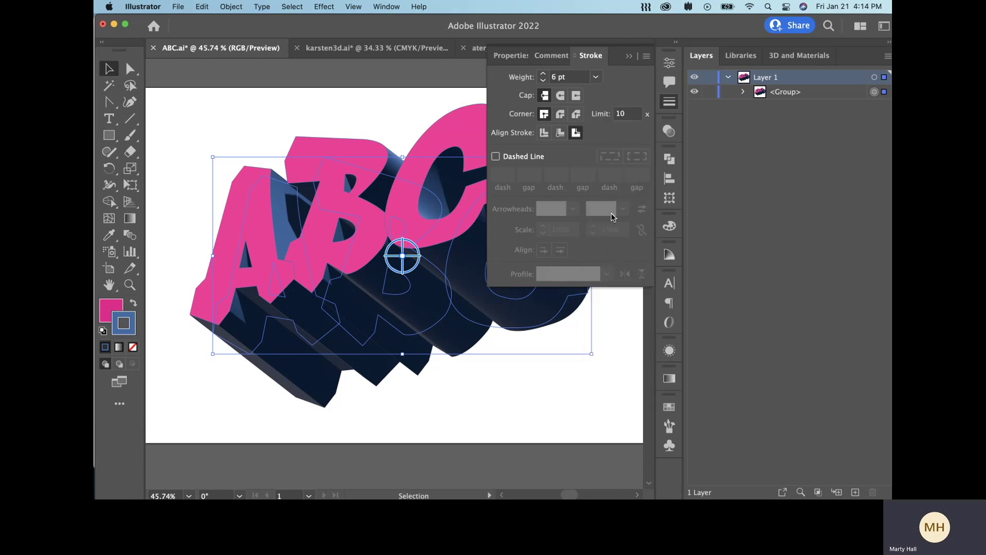
click(666, 98)
click(422, 421)
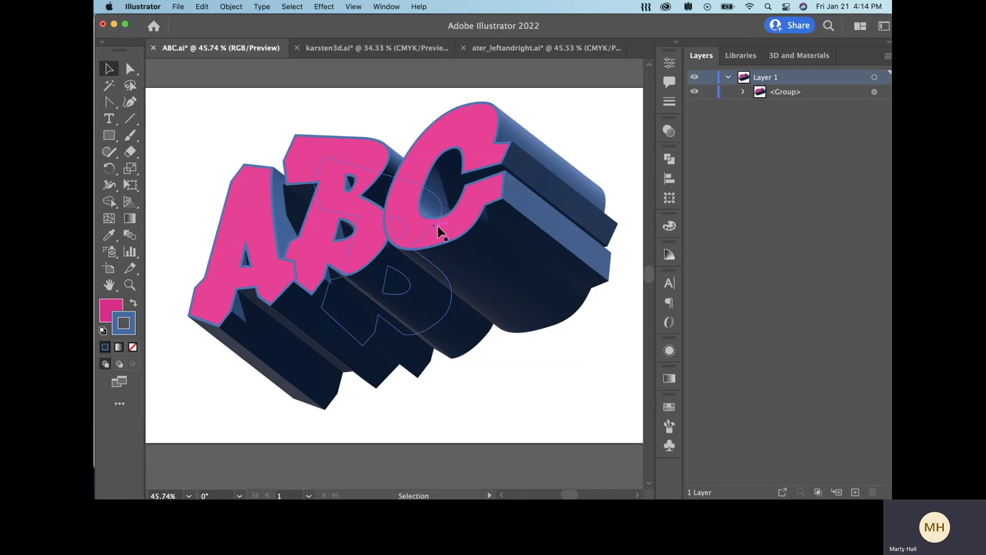
Expand the ABC group's contents and move the letter B between A and C in the stacking order.
click(742, 92)
click(800, 137)
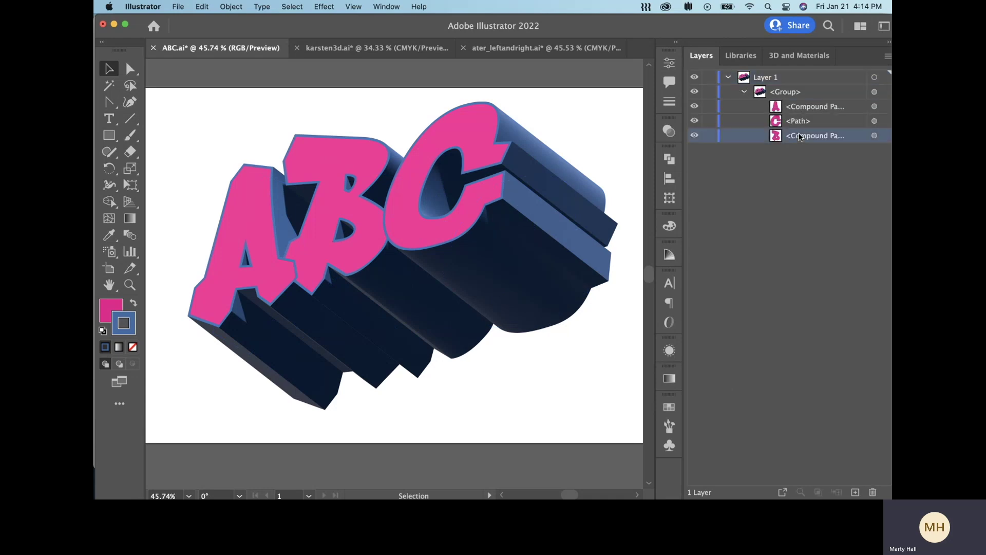
drag(800, 137, 799, 112)
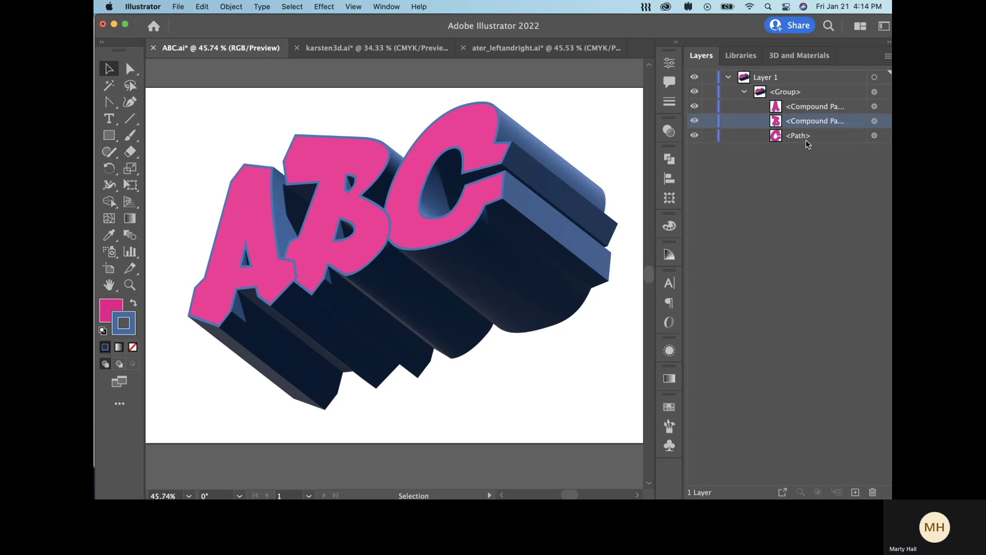
Take the letter A out of the extruded group, add an anchor point on its upper left edge and pull it outward into a spur.
click(789, 109)
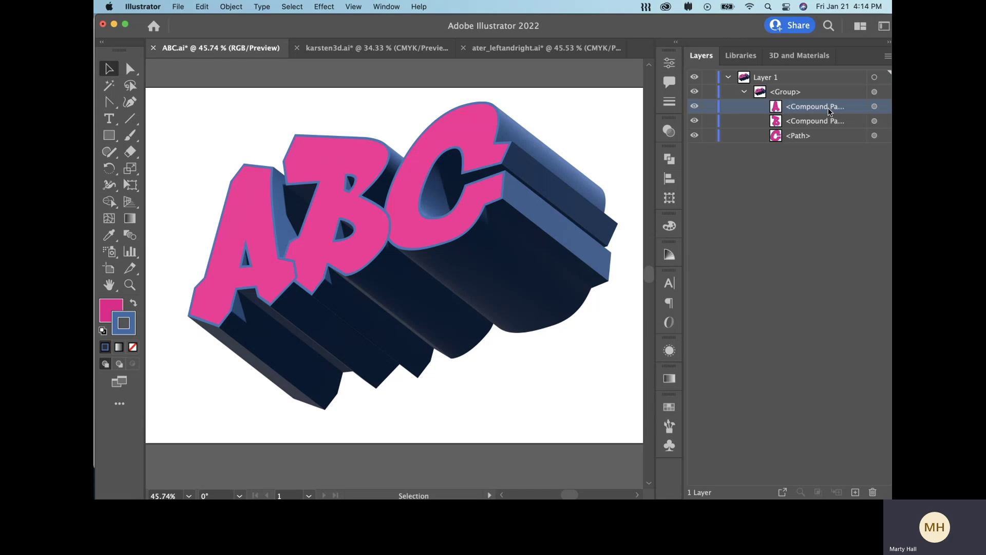
drag(812, 107, 813, 86)
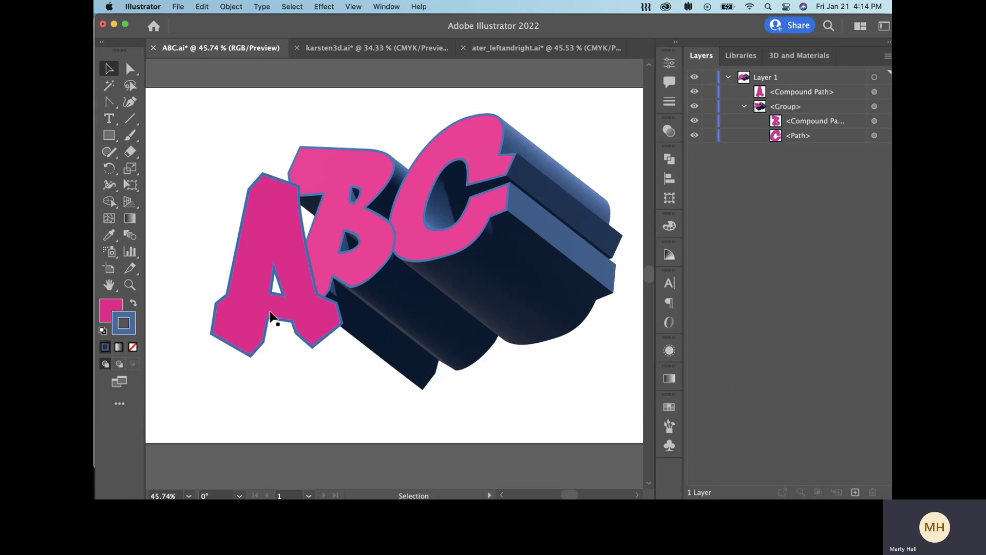
click(110, 101)
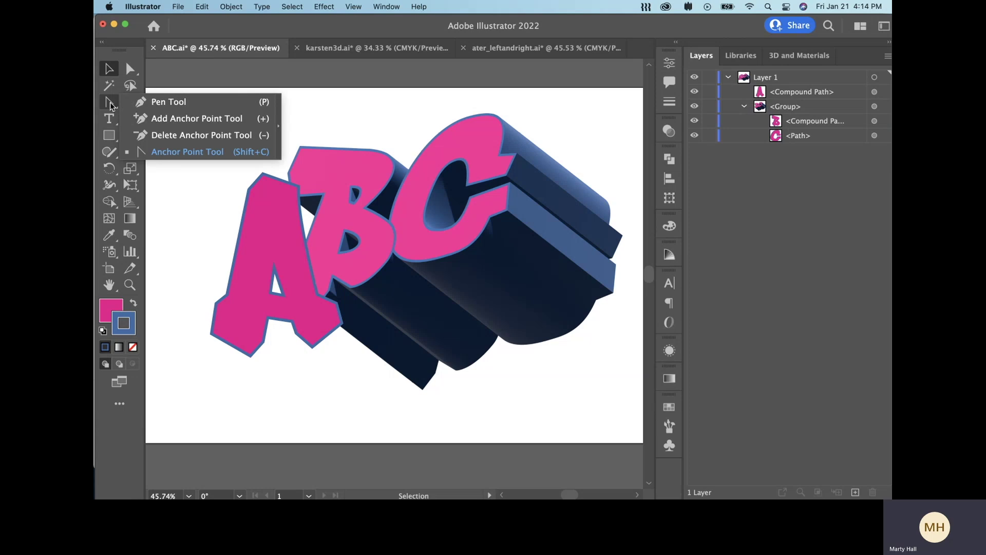
click(161, 119)
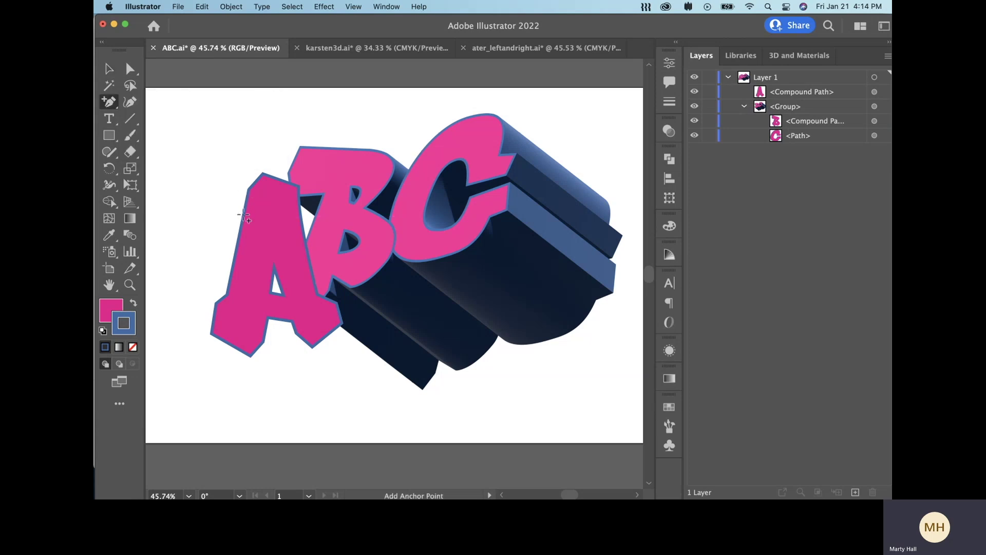
super+click(246, 213)
click(129, 68)
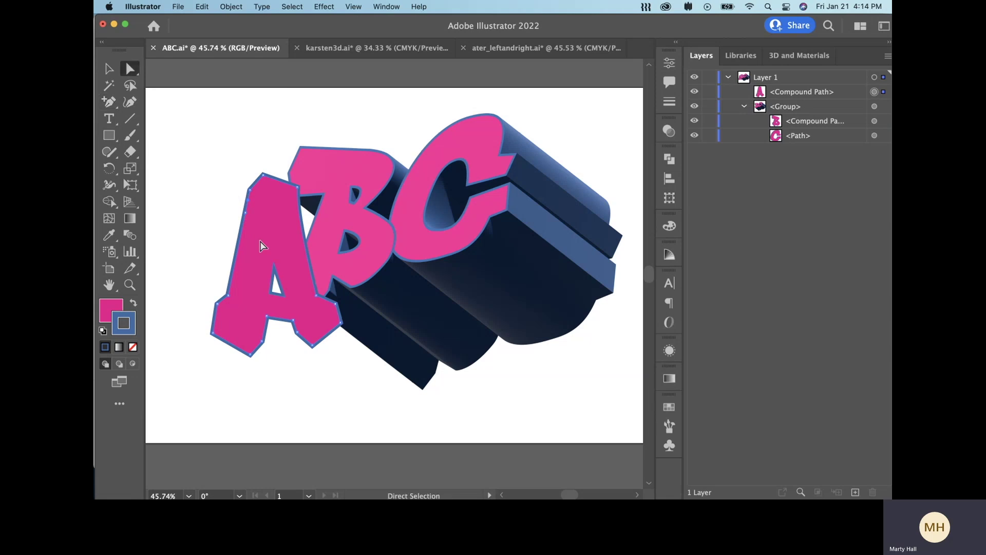
drag(250, 203, 240, 230)
Select the reshaped letter A and place it back in the extruded group above the letter B.
click(109, 68)
click(259, 211)
click(815, 97)
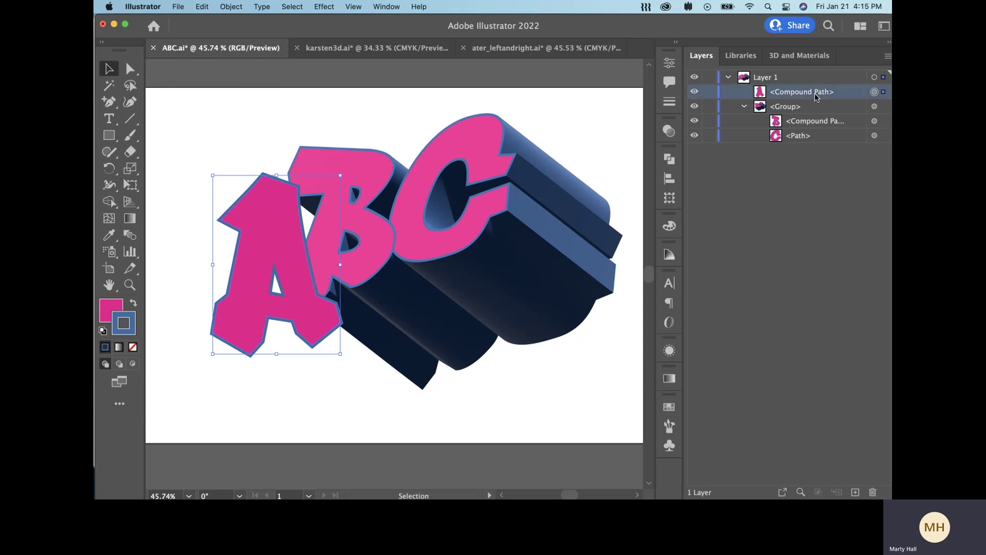
drag(816, 97, 816, 113)
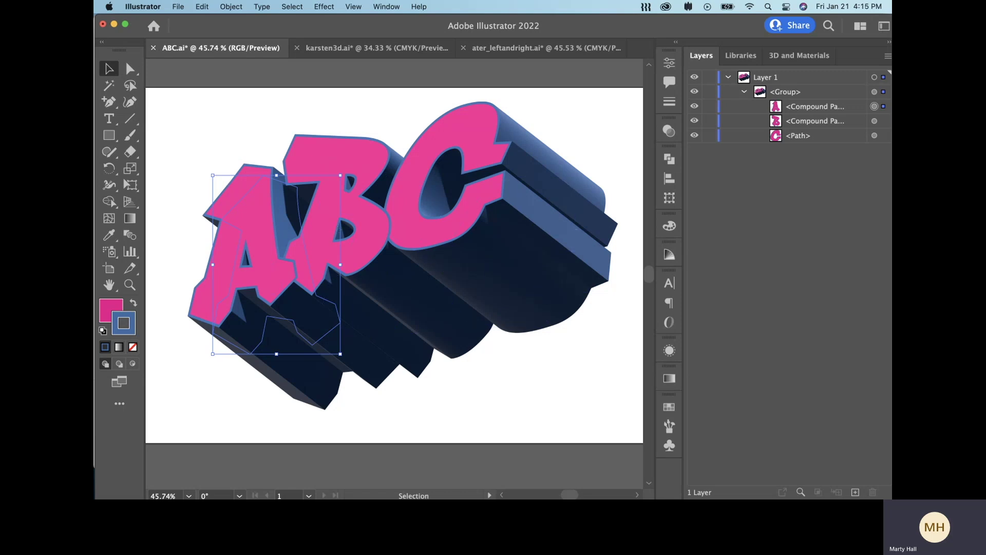
Draw a small rectangle below the letter C and move it into the extruded group above the letter A.
click(116, 140)
drag(519, 363, 557, 395)
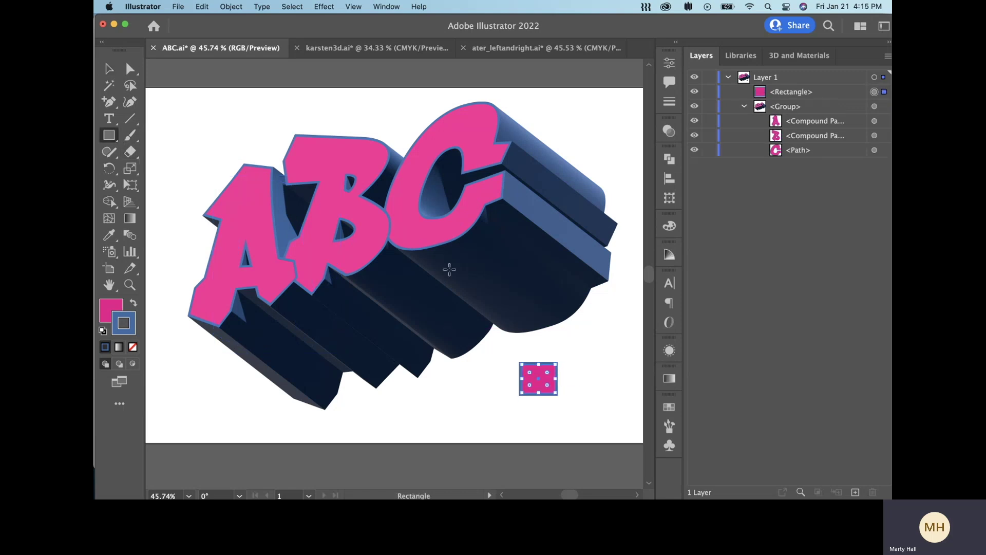
click(109, 69)
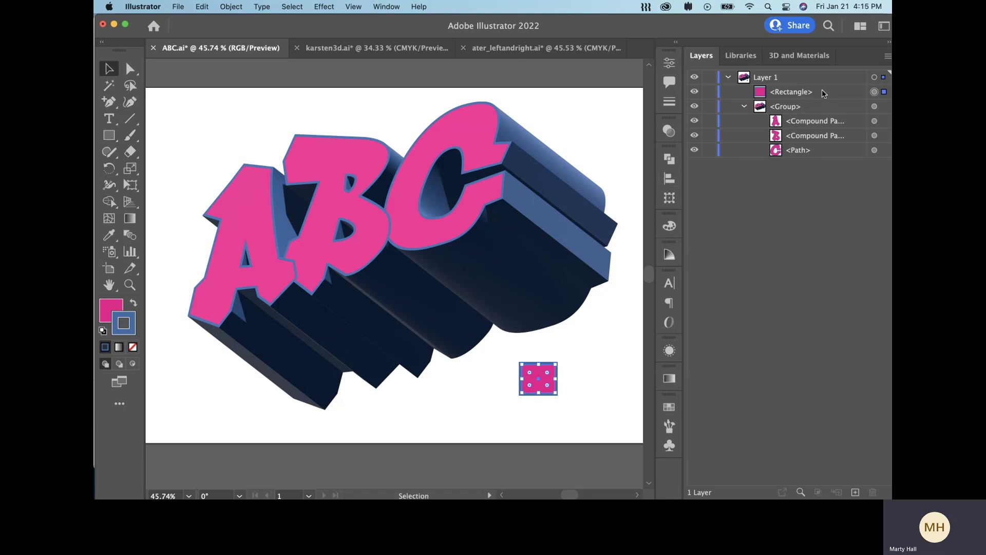
drag(808, 95, 807, 115)
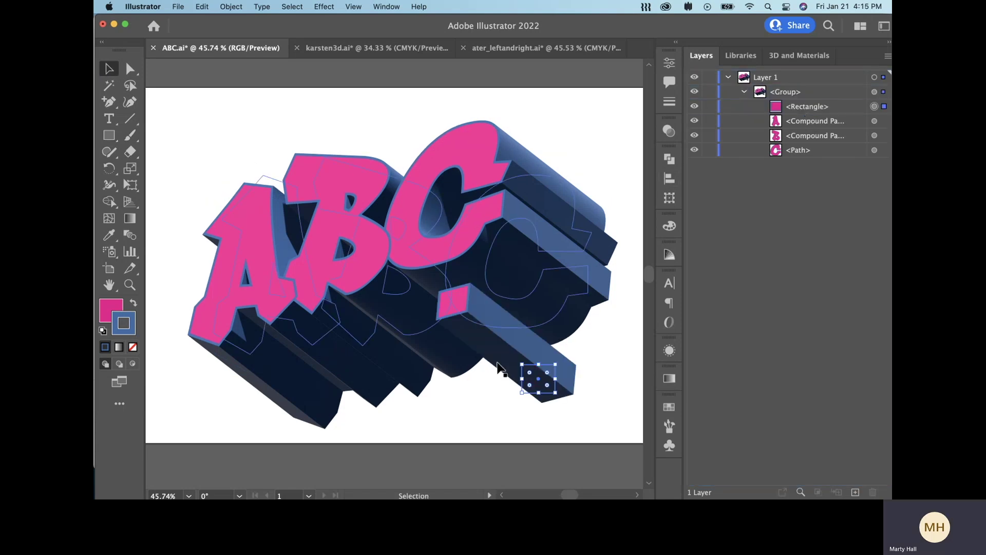
Duplicate the extruded group with the rectangle and split up the letters, with A in one copy, C in the other and B outside both.
shift+click(800, 125)
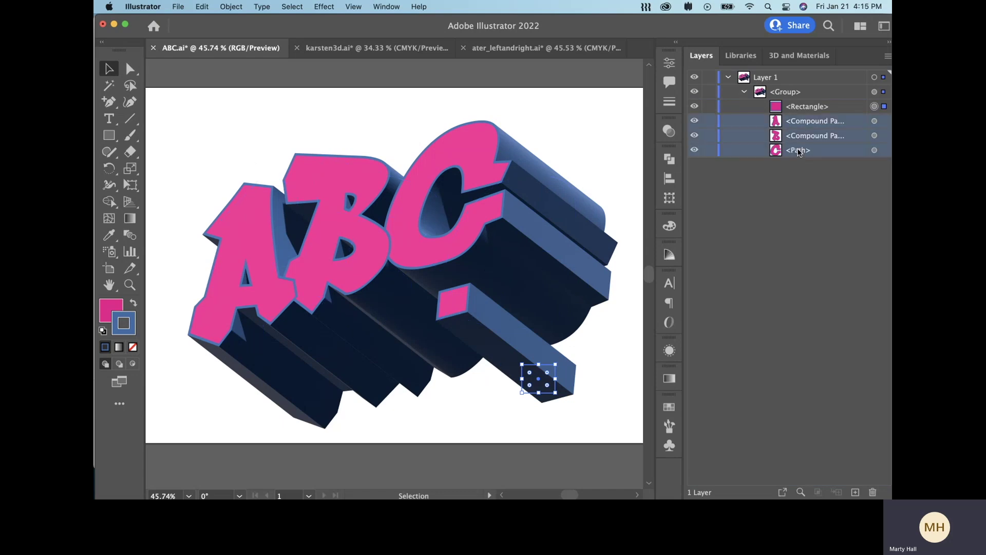
drag(799, 123, 801, 84)
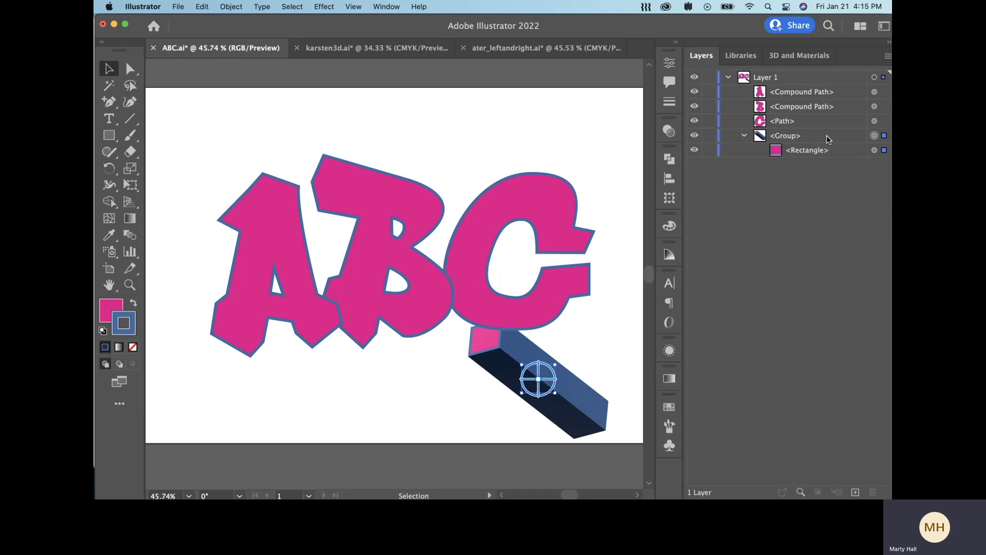
drag(827, 134, 834, 169)
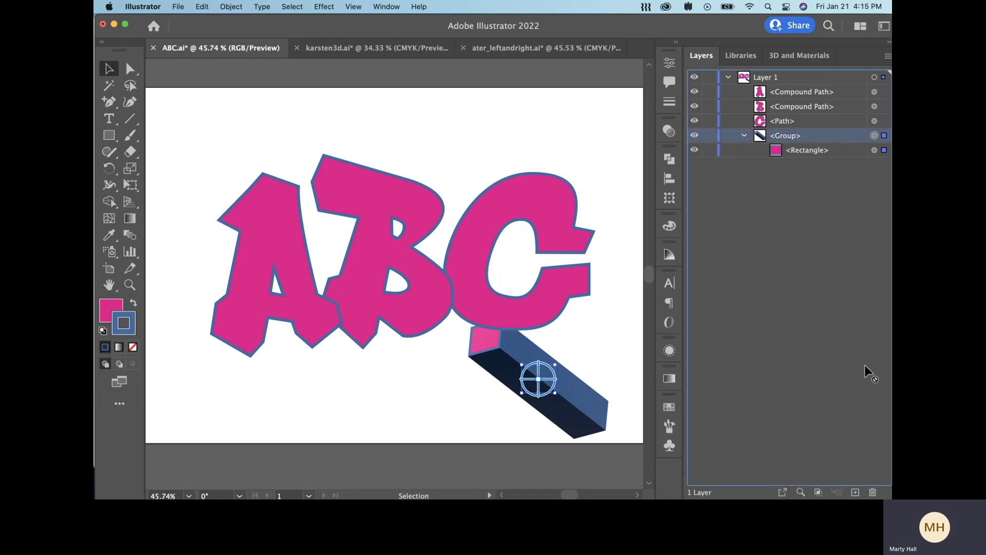
drag(852, 458, 856, 492)
drag(810, 122, 804, 174)
drag(801, 92, 799, 128)
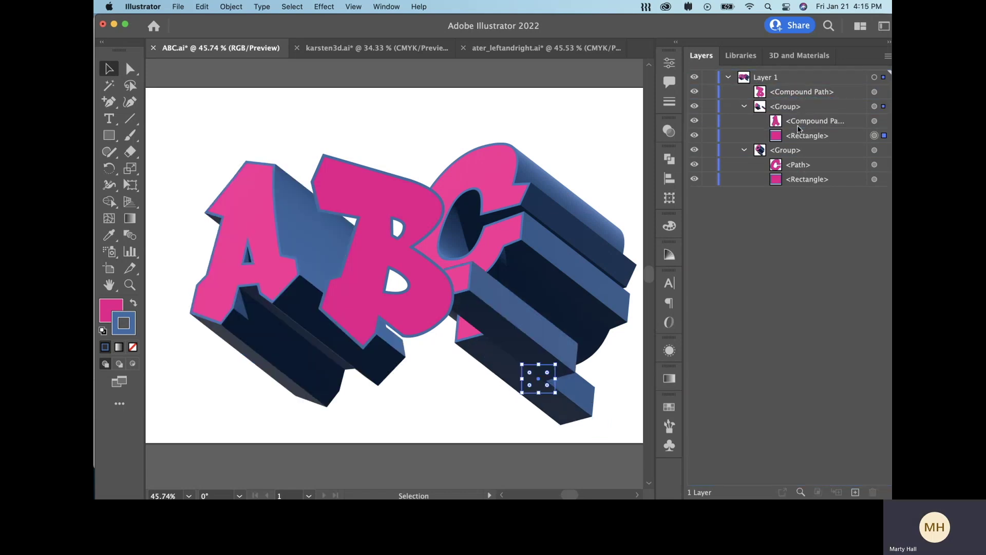
Hide the letter B and both rectangles, and shift the letter A right and slightly up inside its extruded group.
click(695, 91)
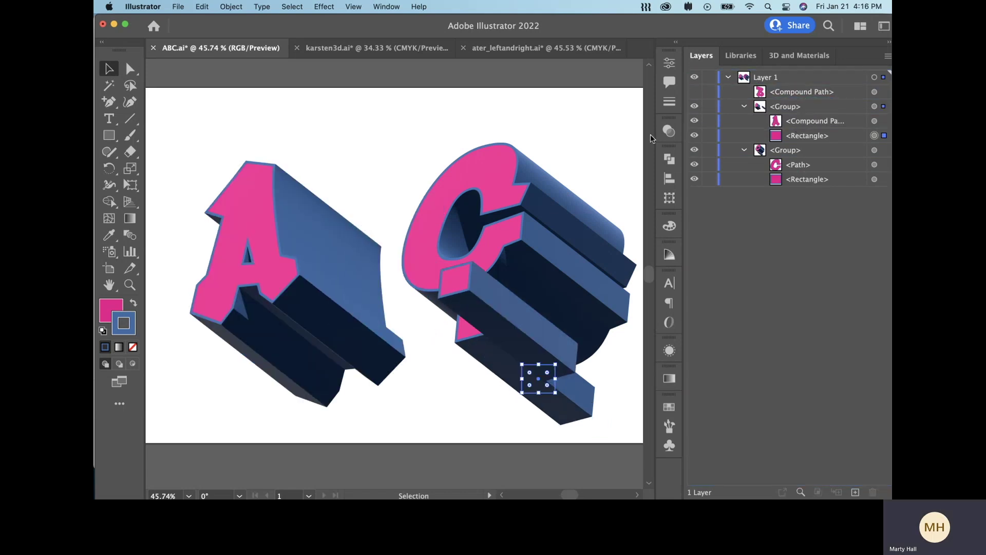
click(695, 135)
click(695, 178)
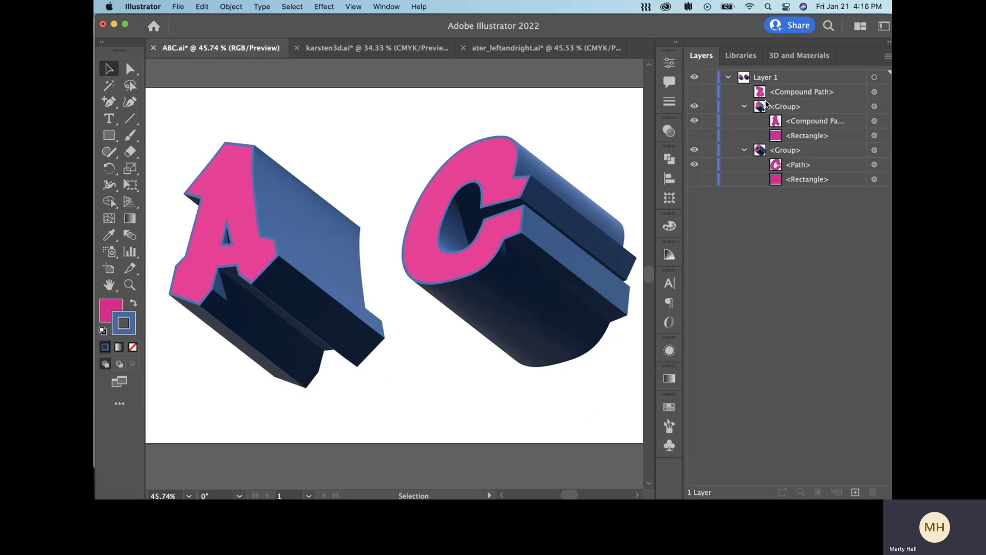
click(875, 121)
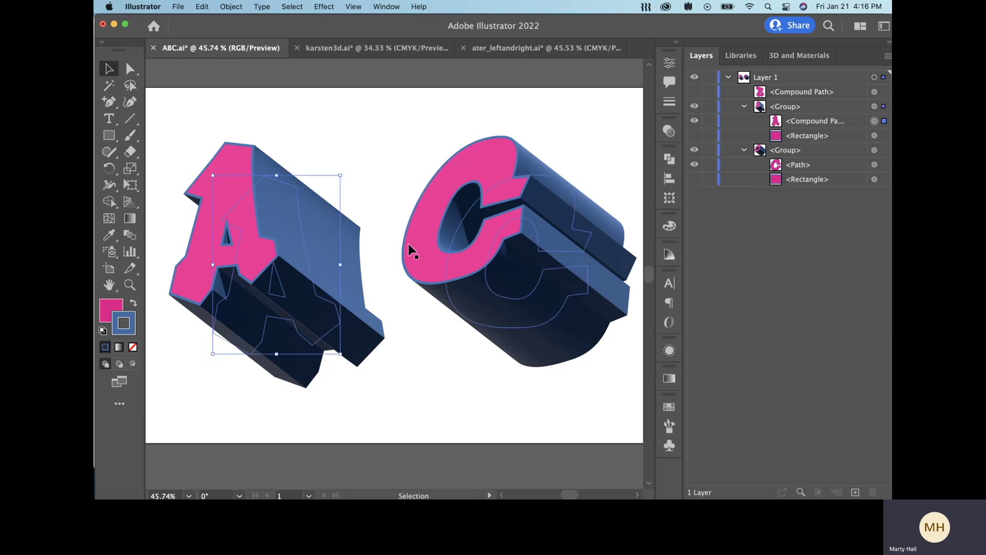
drag(257, 246, 366, 222)
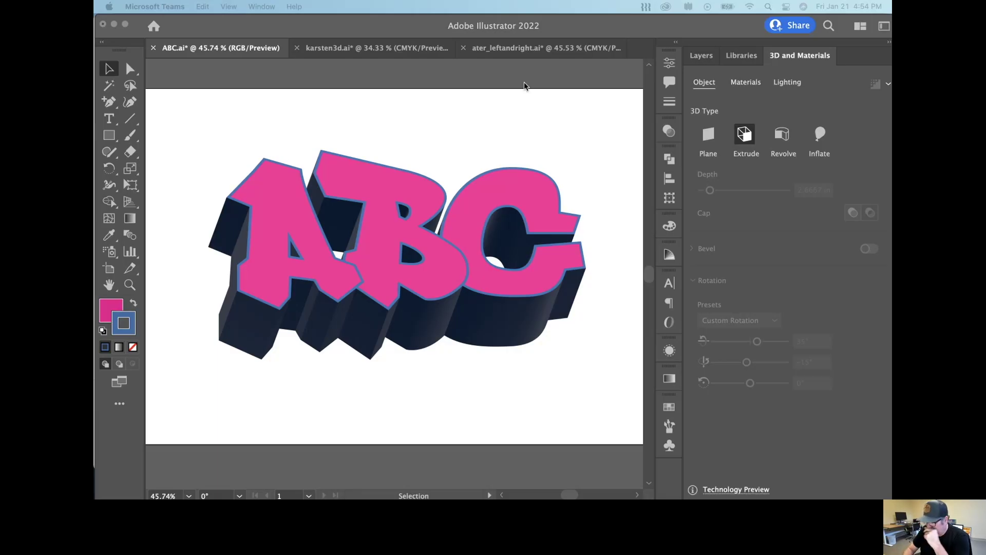
Select the regrouped ABC lettering, check its layer structure and set its Y rotation to 34°.
click(192, 139)
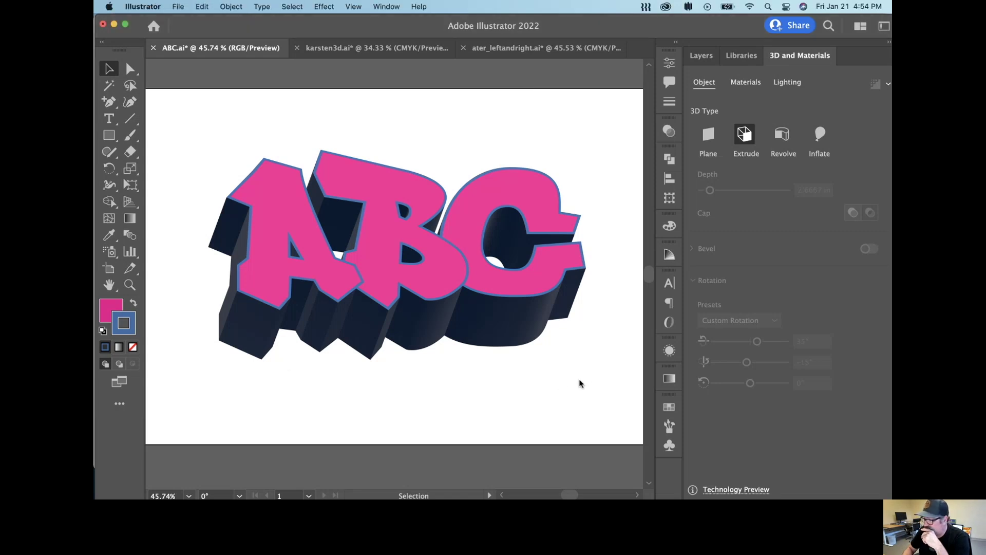
click(378, 315)
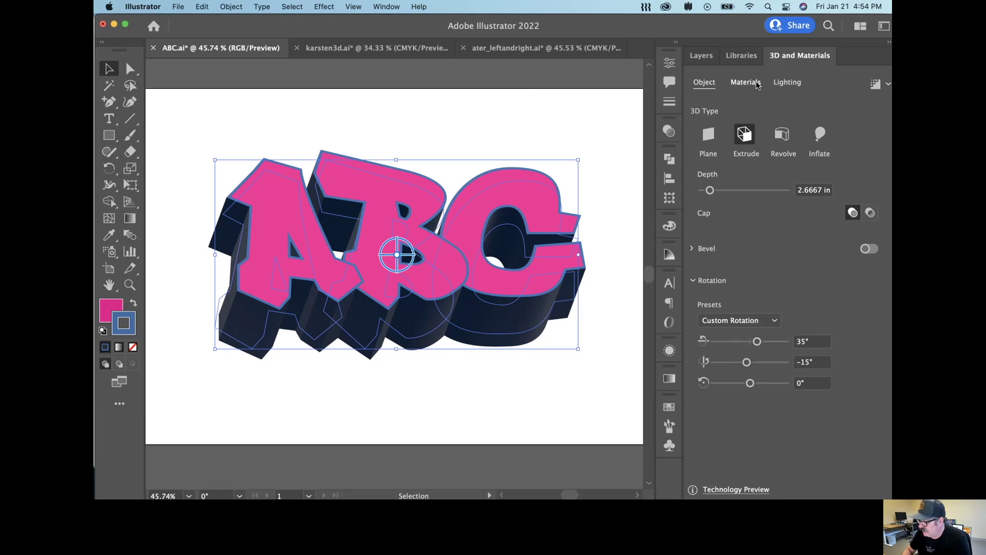
click(709, 57)
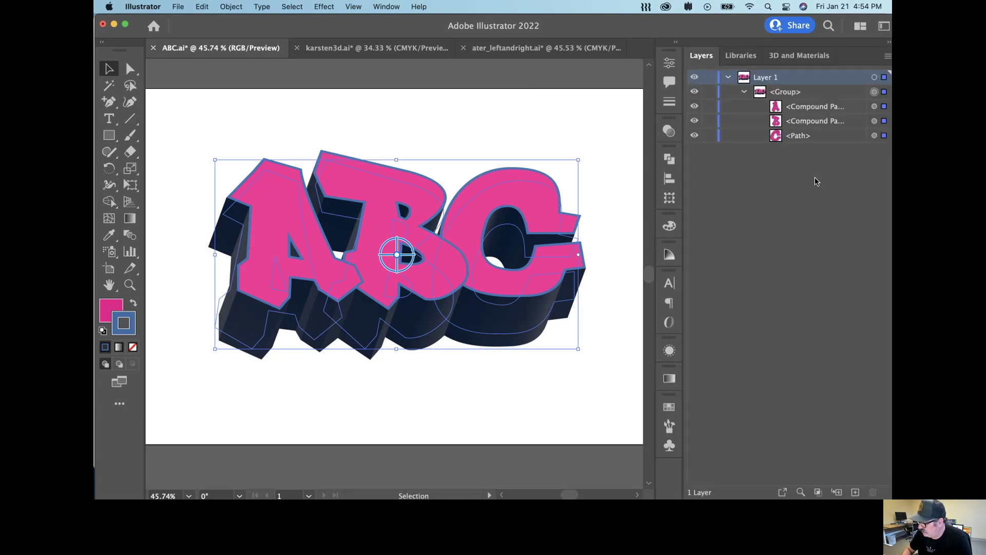
click(792, 56)
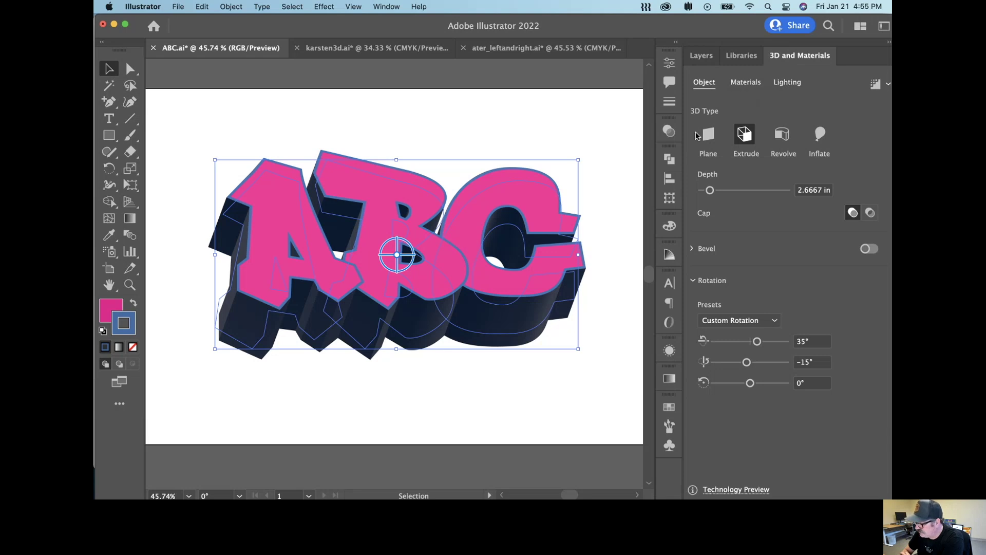
drag(747, 362, 758, 365)
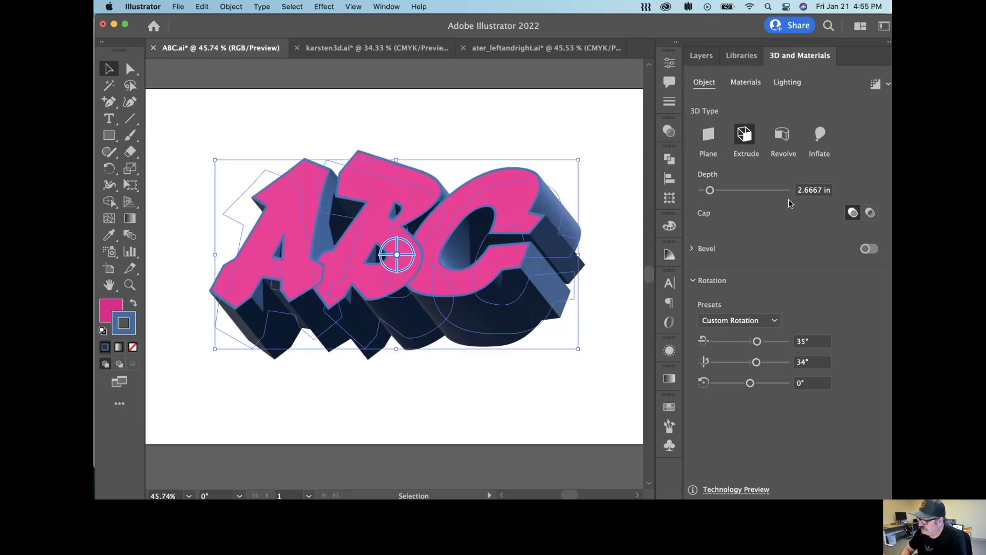
Try the Diffuse and Top Left lighting presets on the ABC lettering.
click(790, 83)
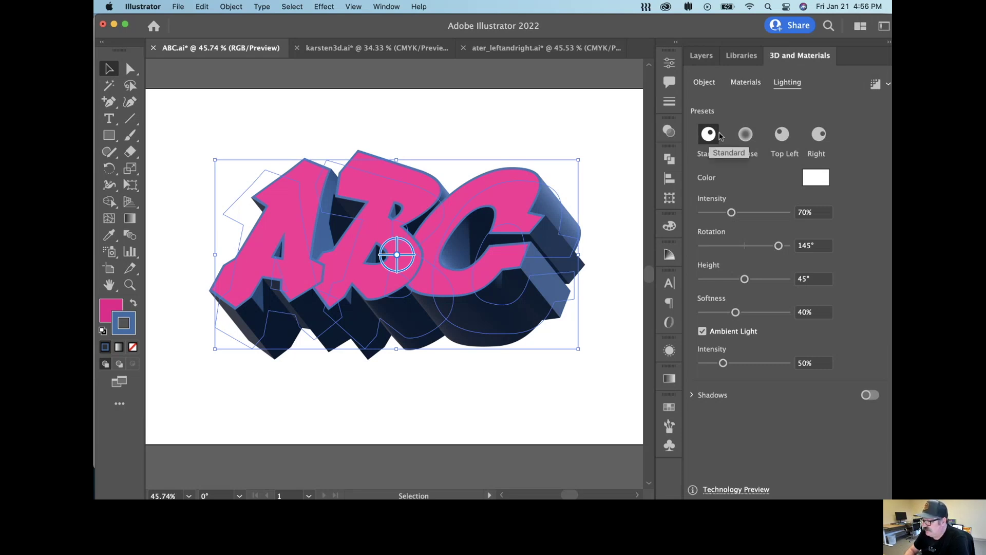
click(747, 135)
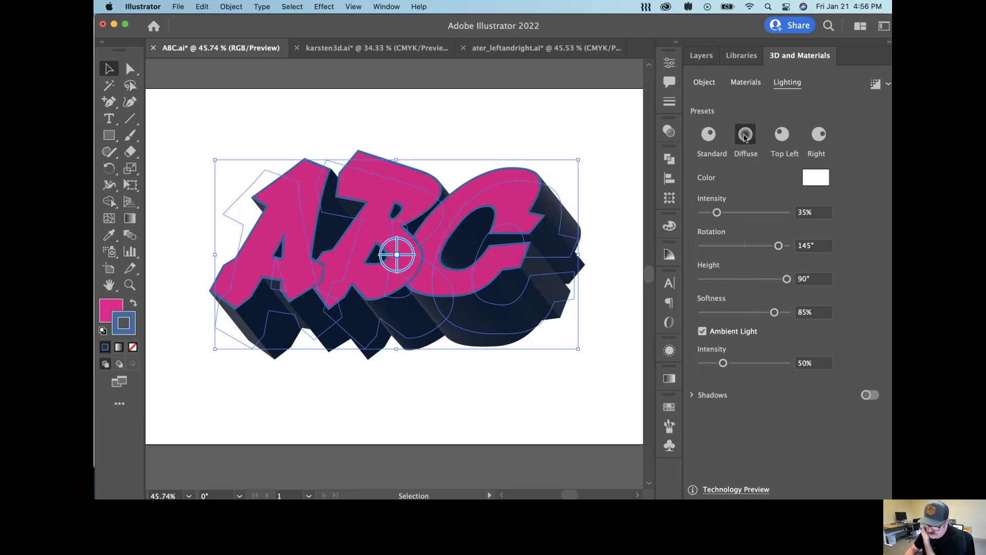
click(783, 139)
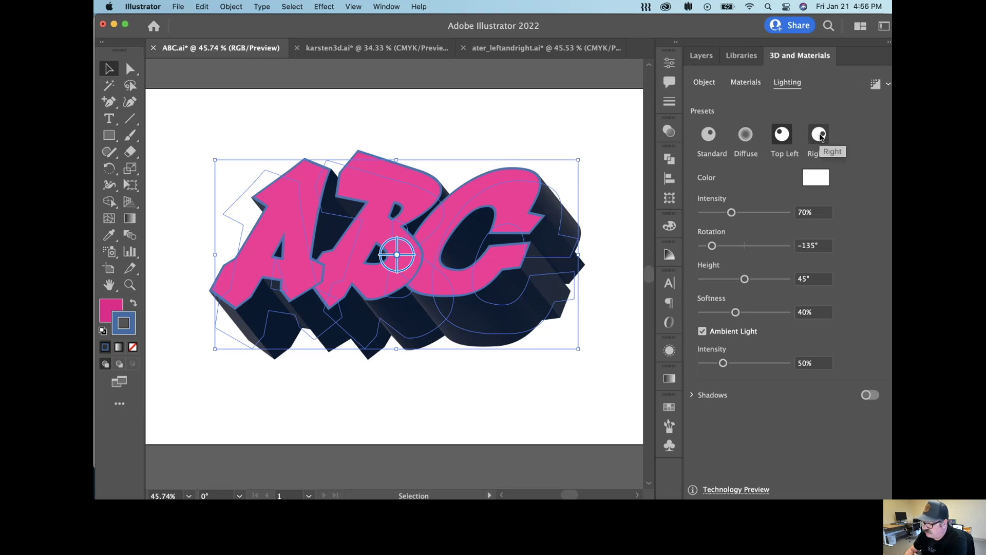
Apply the Right lighting preset and set the light's intensity to 89%, rotation to 21°, height to 22° and softness to 72%.
click(820, 135)
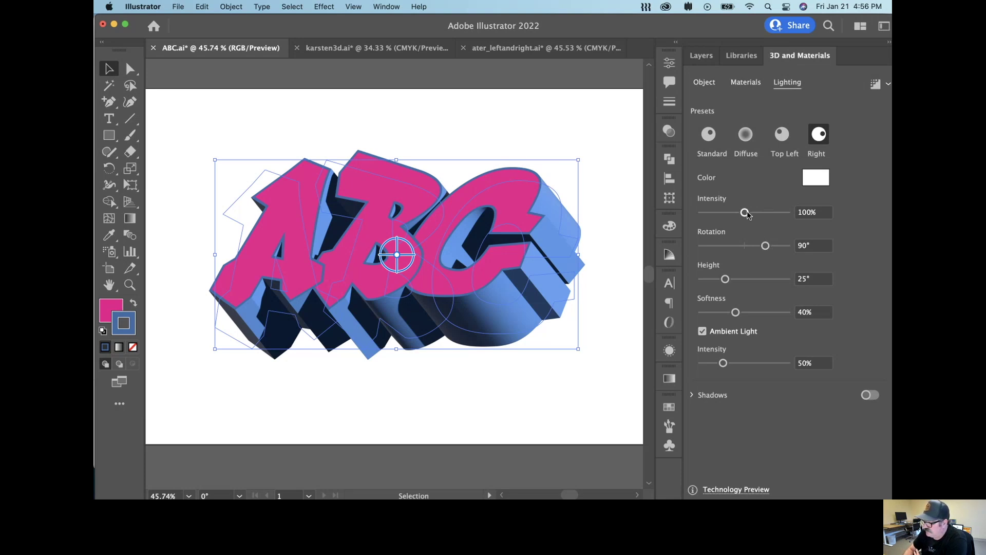
drag(746, 214, 721, 279)
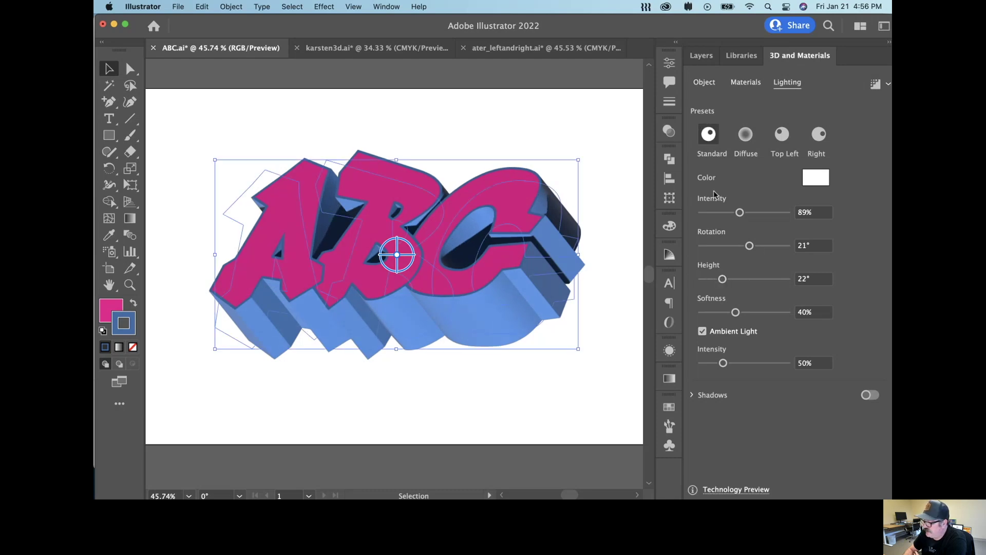
drag(736, 312, 764, 312)
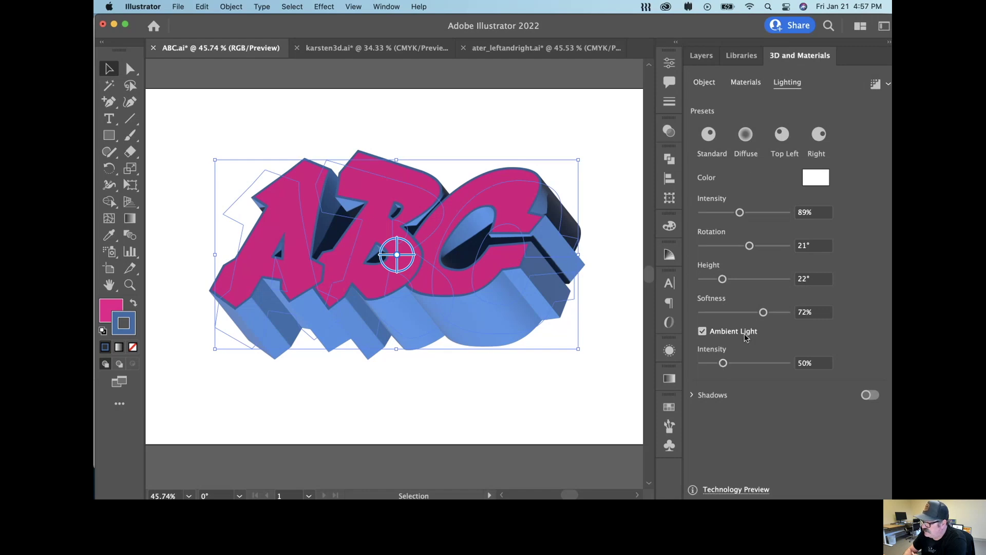
Try an ambient light intensity of 141% and 30%, and a main light intensity of 140%, on the ABC lettering.
drag(724, 363, 762, 367)
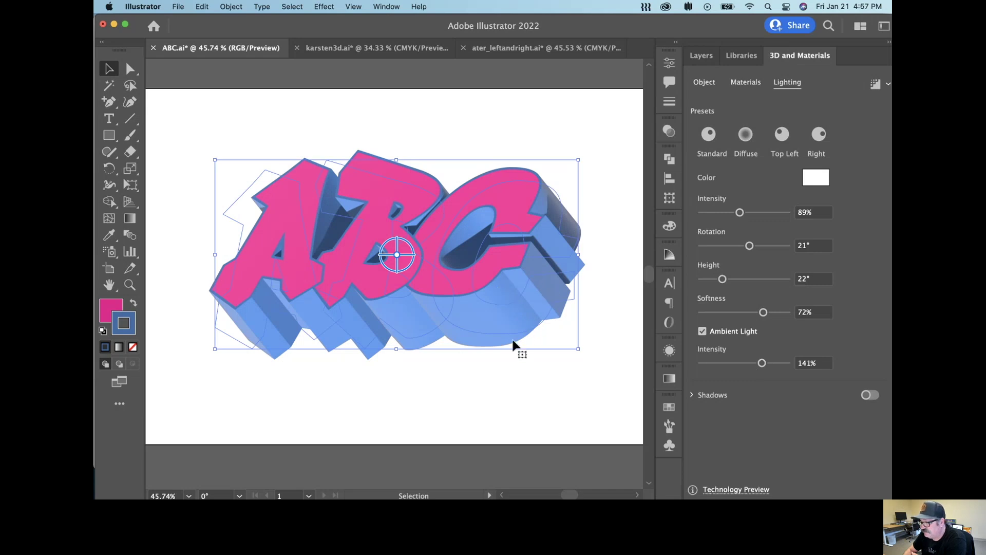
drag(763, 367, 715, 368)
drag(740, 215, 764, 216)
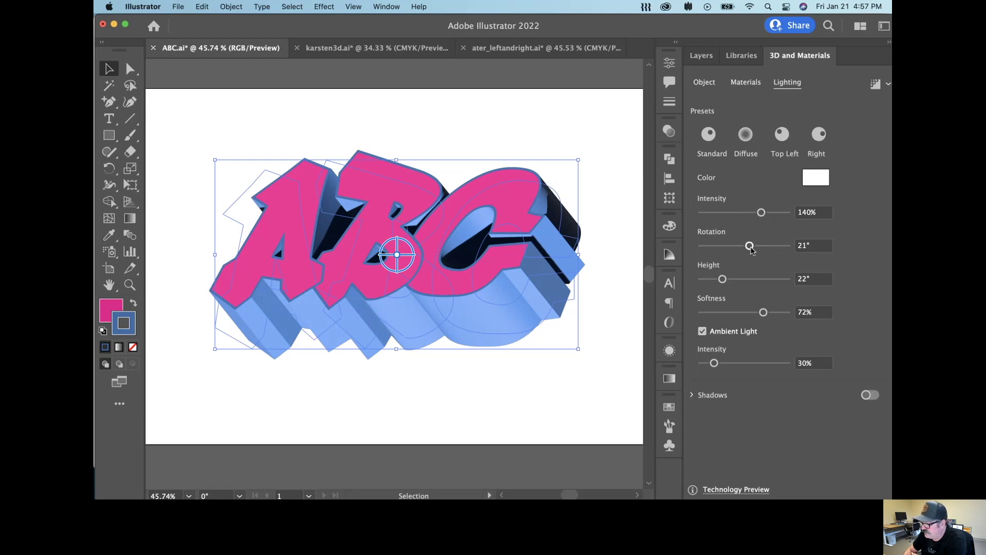
mouse_move(751, 249)
mouse_down()
mouse_move(739, 248)
mouse_move(750, 249)
mouse_up()
Compare the Top Left and Standard lighting presets on the ABC lettering.
click(781, 135)
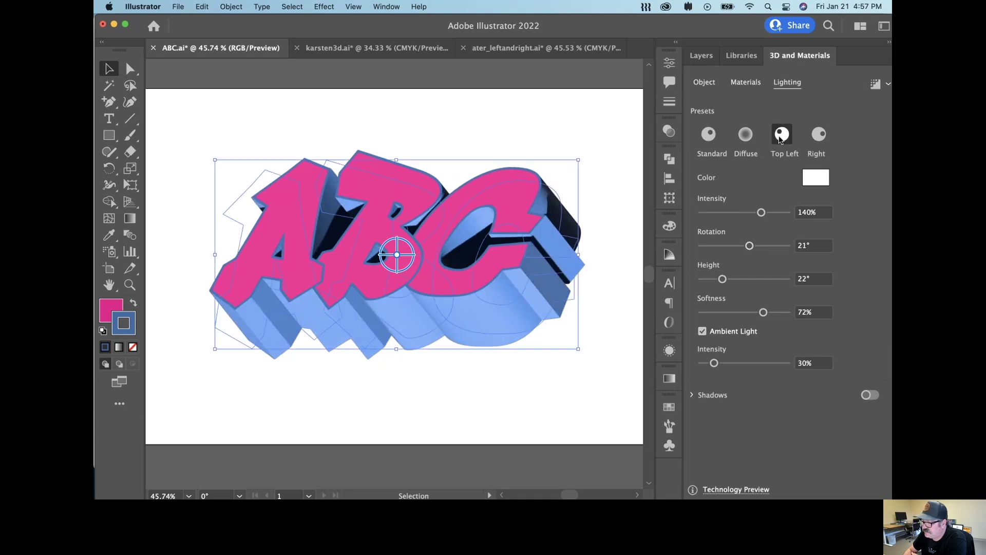
click(708, 136)
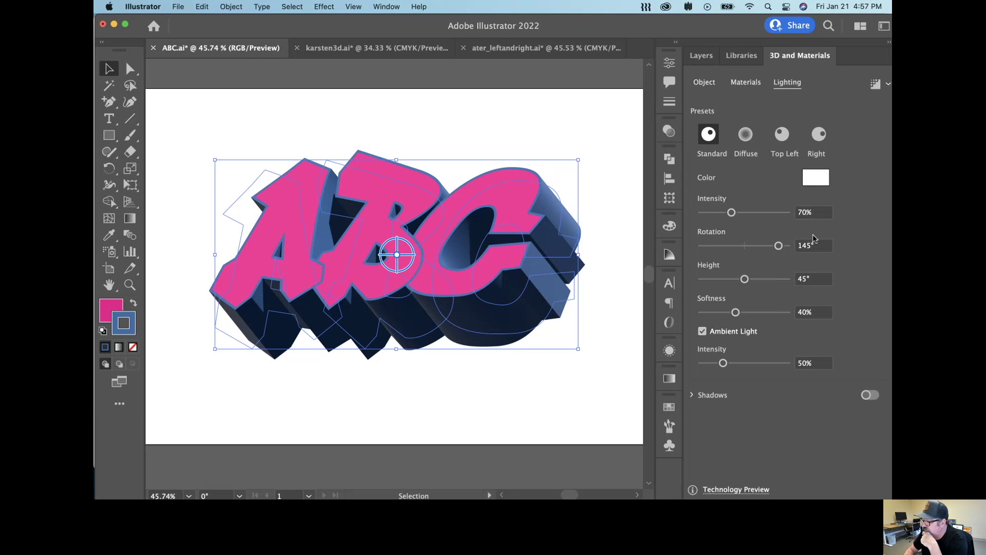
click(781, 135)
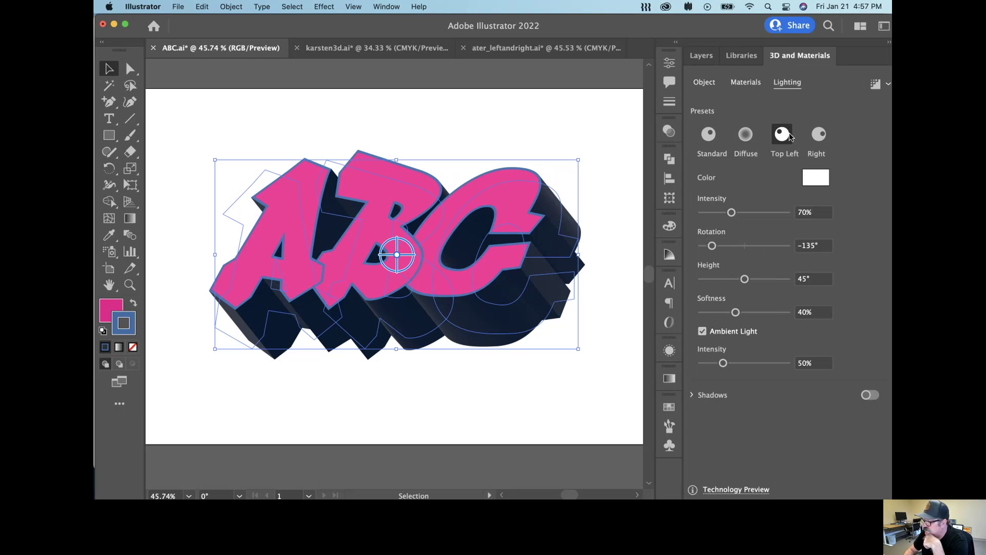
Apply the Standard lighting preset to the ABC lettering and set the light's rotation to 81° and height to 42°.
click(708, 136)
drag(779, 246, 787, 245)
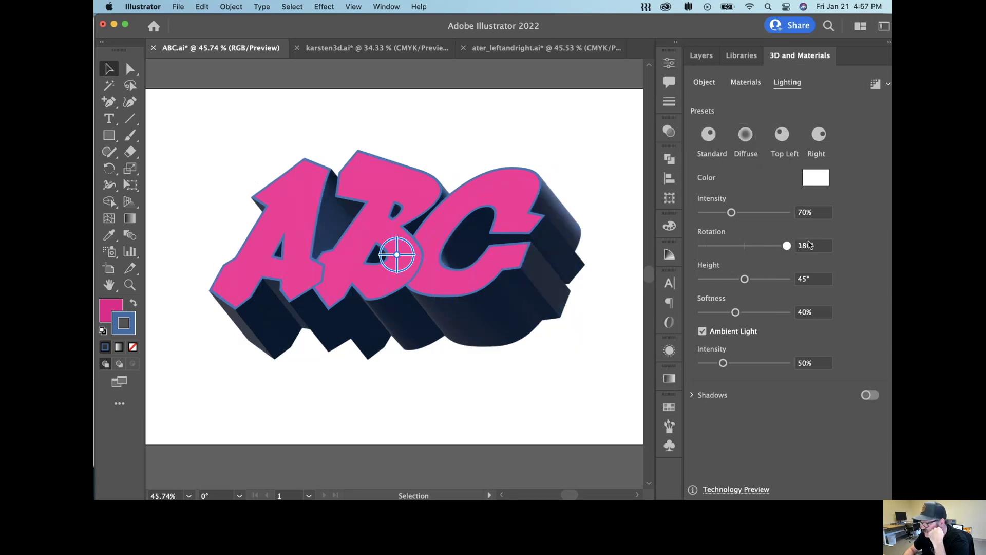
mouse_move(789, 249)
mouse_down()
mouse_move(733, 255)
mouse_move(765, 249)
mouse_move(751, 279)
mouse_move(771, 278)
mouse_move(715, 281)
mouse_move(758, 282)
mouse_move(744, 281)
mouse_up()
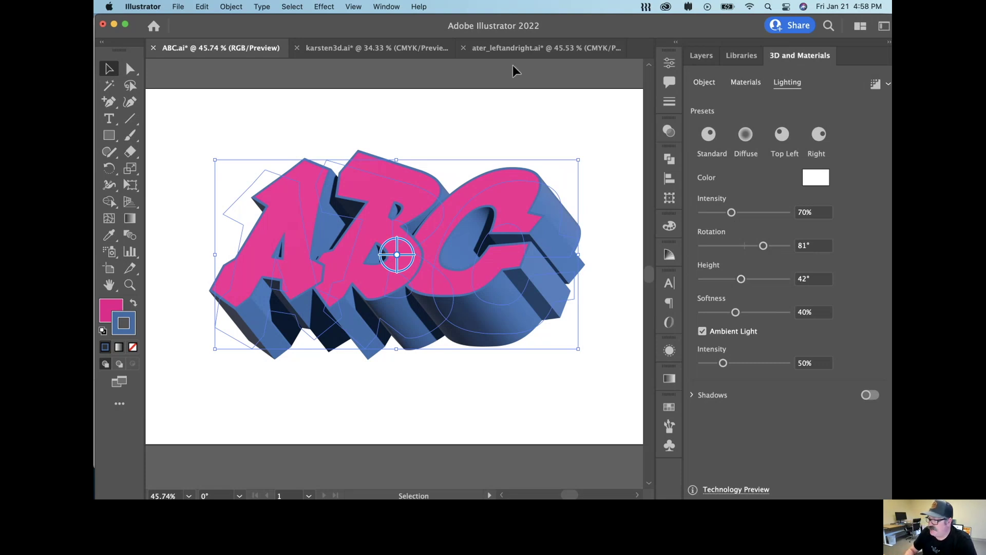
Look over the extruded lettering artwork in the karsten3d.ai document.
click(359, 53)
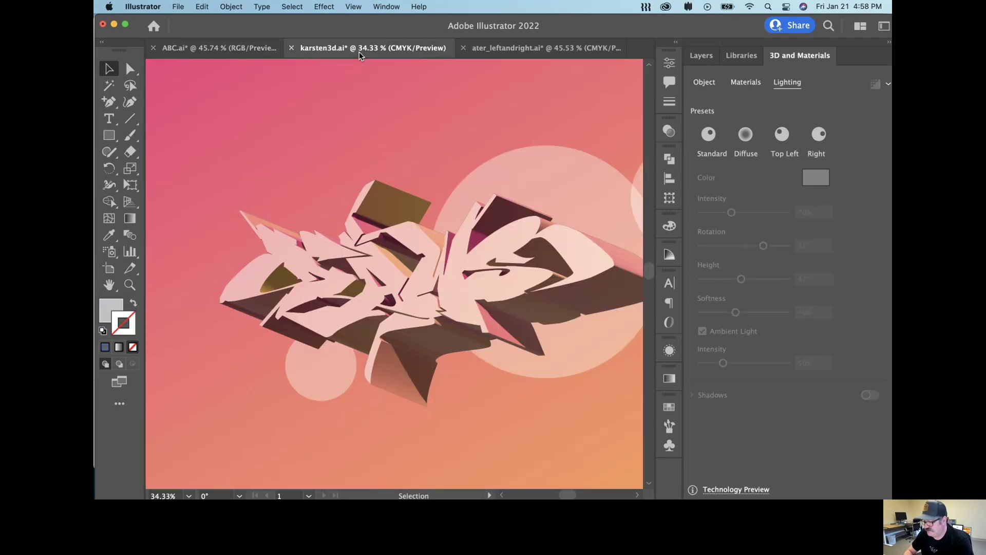
key(space)
drag(489, 341, 431, 316)
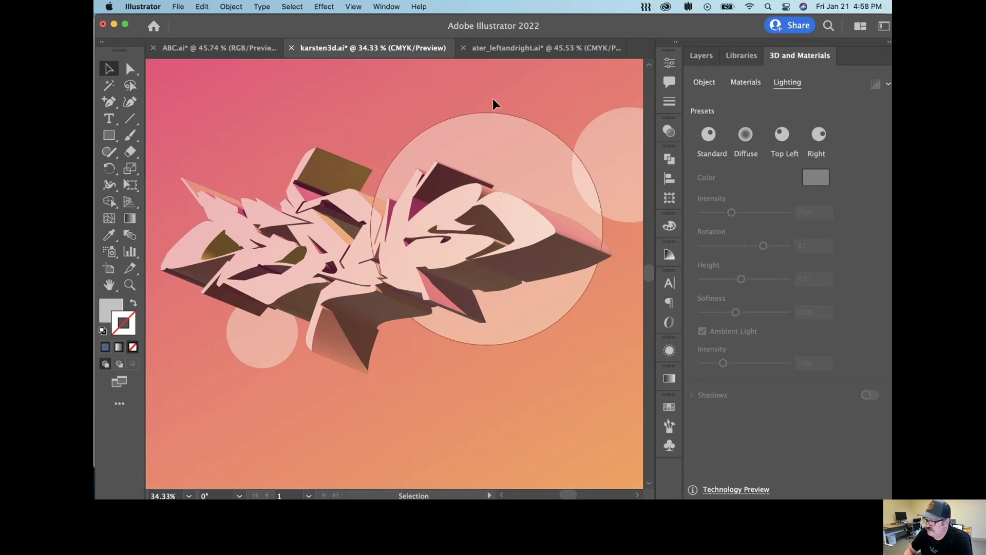
Switch to the ater_leftandright.ai document and hide the CyGbSp sketch in Layer 1.
click(514, 53)
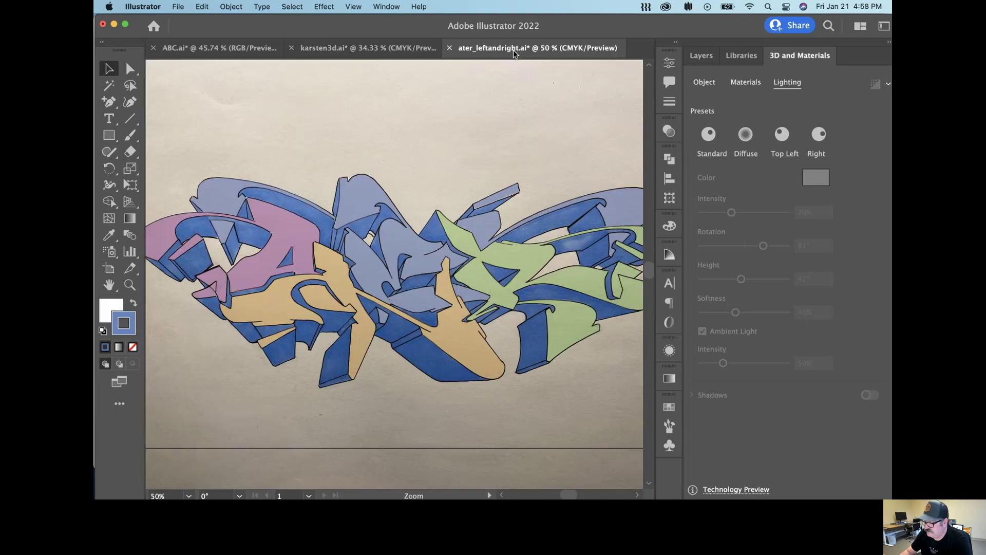
key(super+minus)
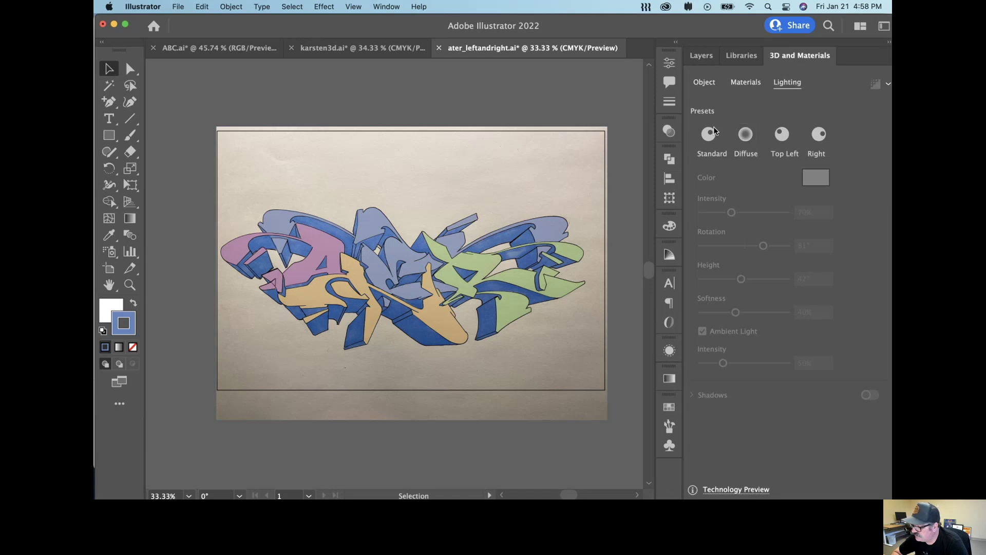
click(703, 55)
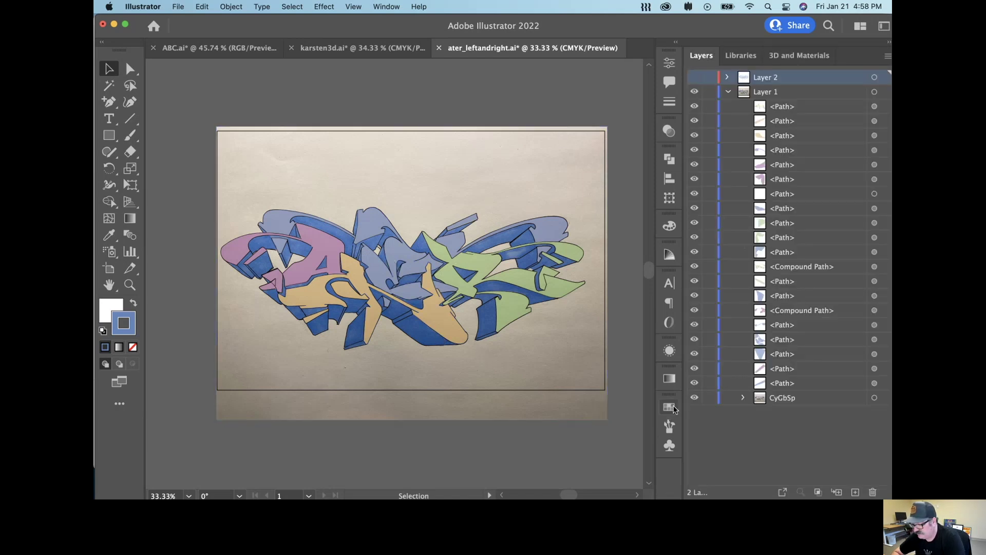
key(super+a)
click(695, 398)
click(528, 445)
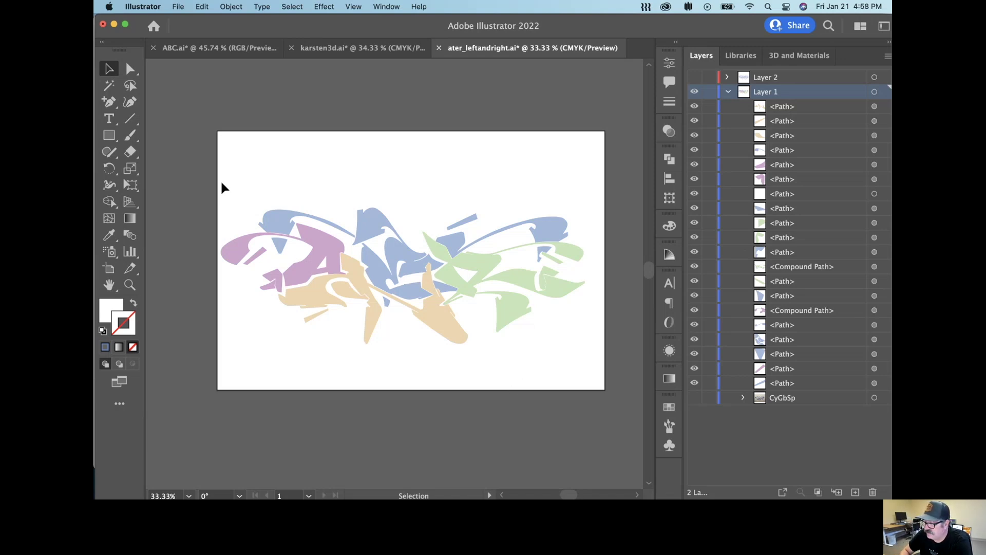
Group all the coloured letter shapes and extrude the group in 3D to a depth of 4.2361 in.
drag(199, 174, 607, 355)
key(super+g)
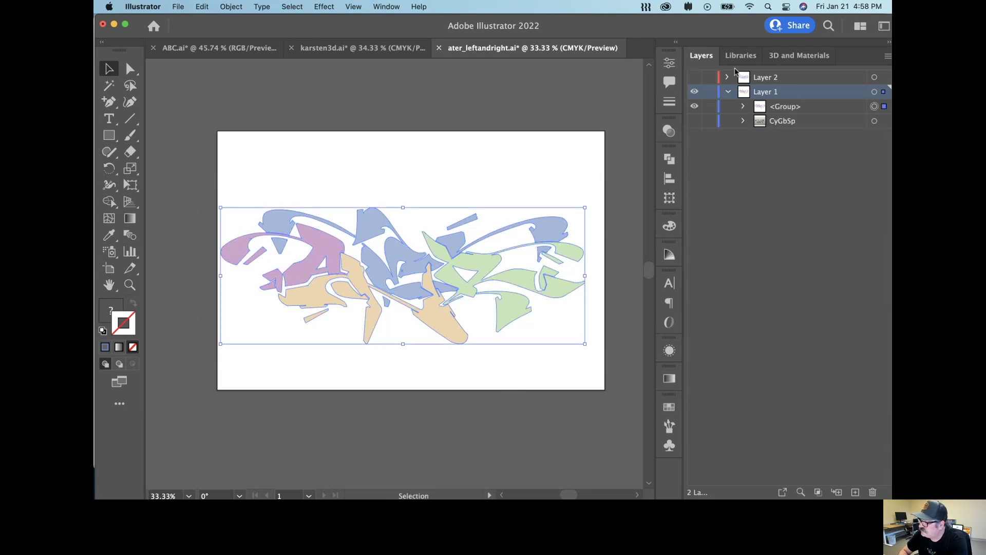
click(776, 56)
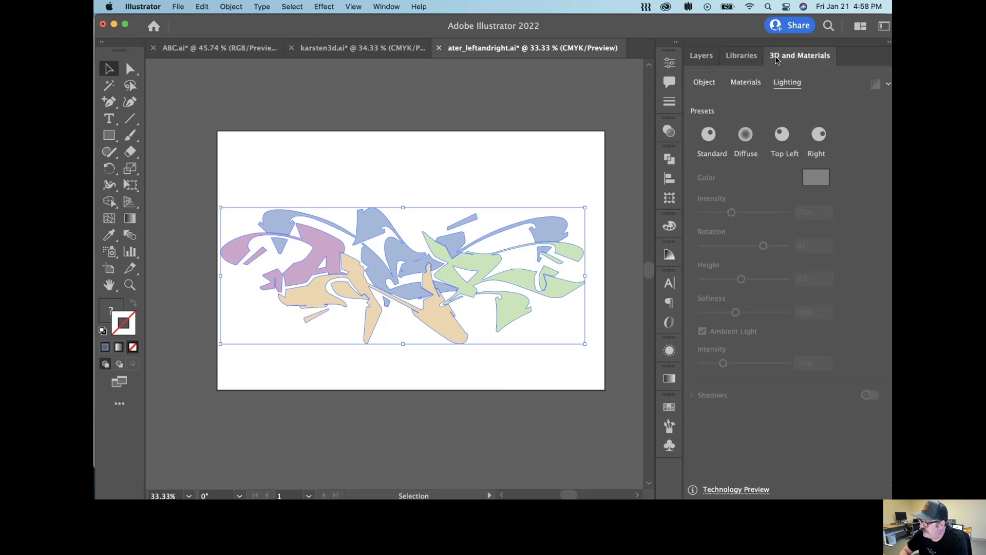
click(707, 87)
click(749, 137)
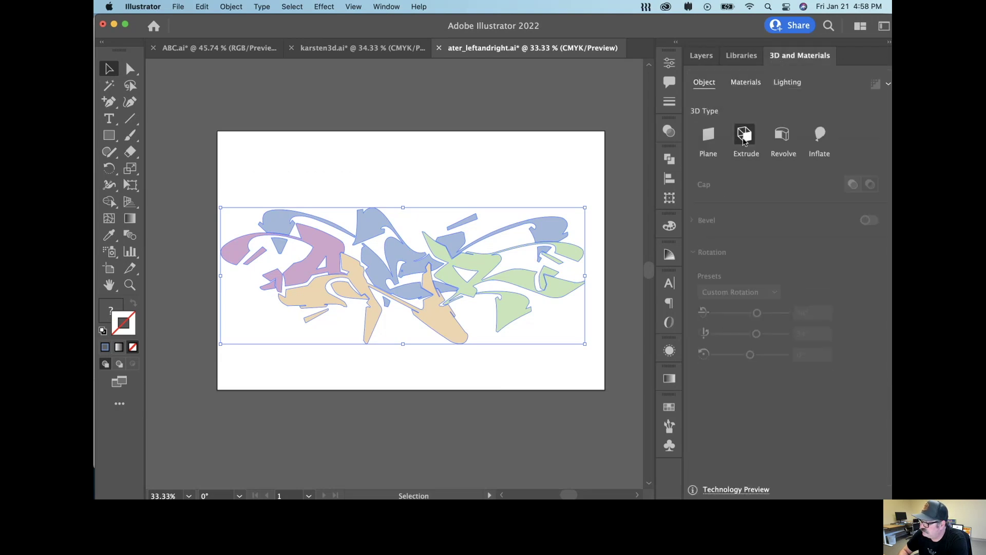
drag(705, 190, 715, 191)
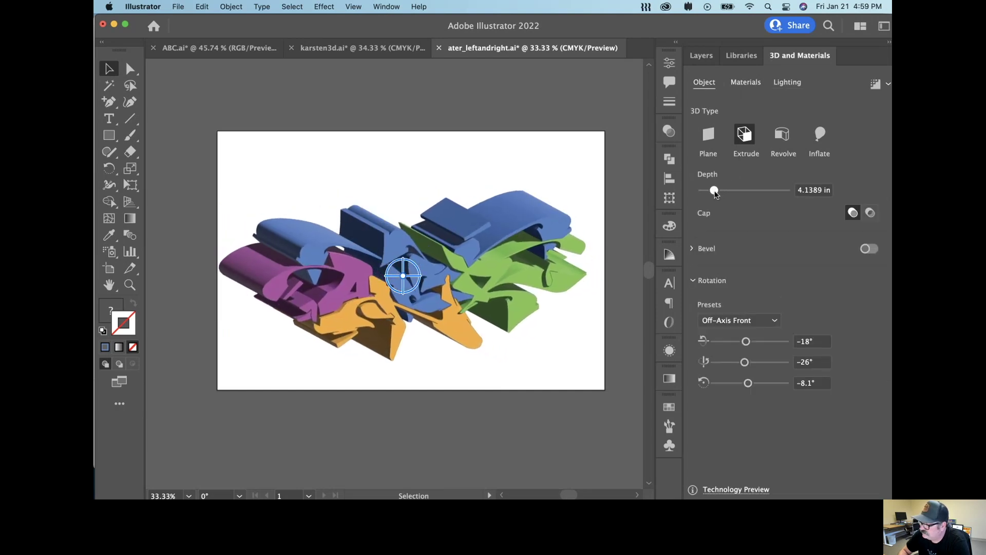
Set the extruded group's X, Y and Z rotation all to 0°.
click(778, 343)
text(0)
key(Delete)
key(Delete)
key(Delete)
key(Delete)
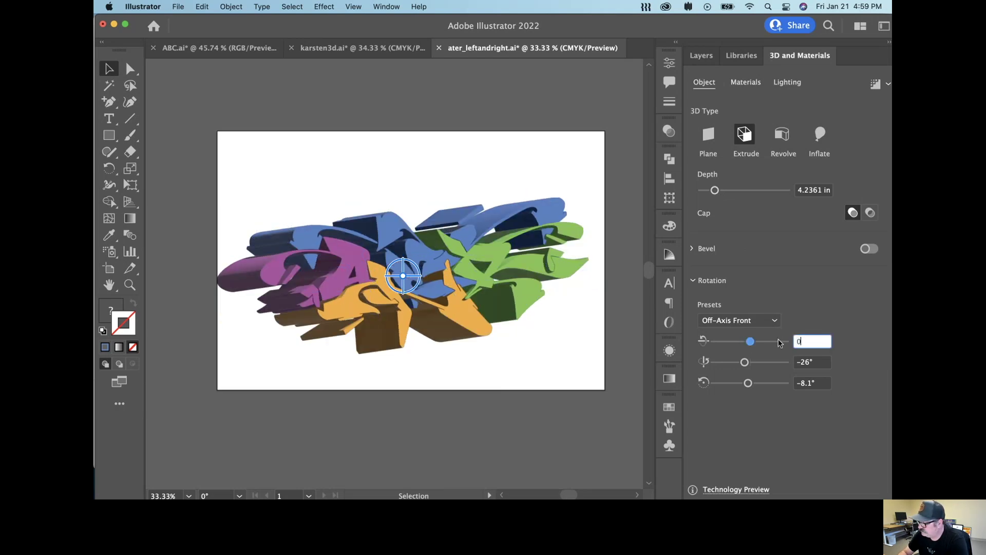
key(Tab)
text(0)
key(Tab)
text(0)
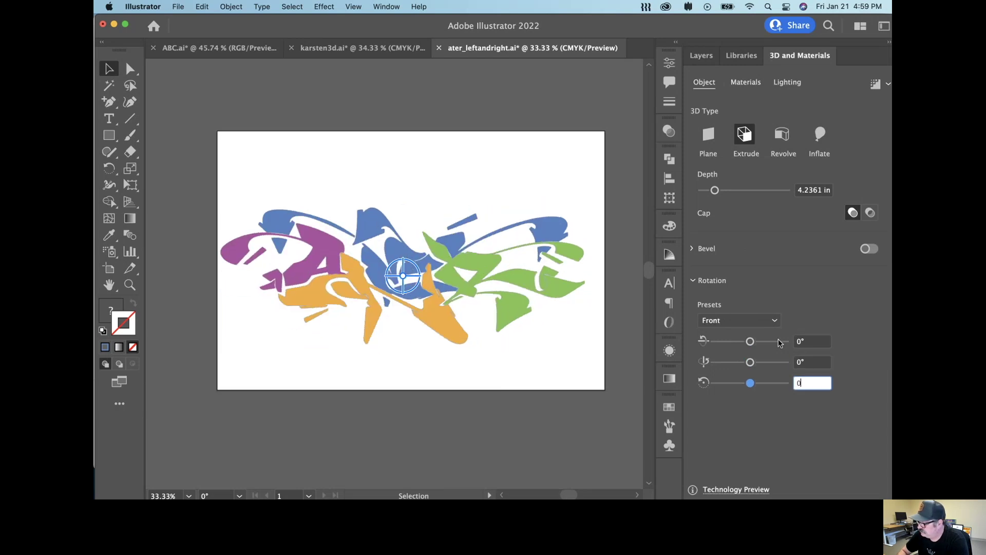
click(796, 342)
key(Return)
Show the CyGbSp sketch behind the extruded letter group again.
click(701, 54)
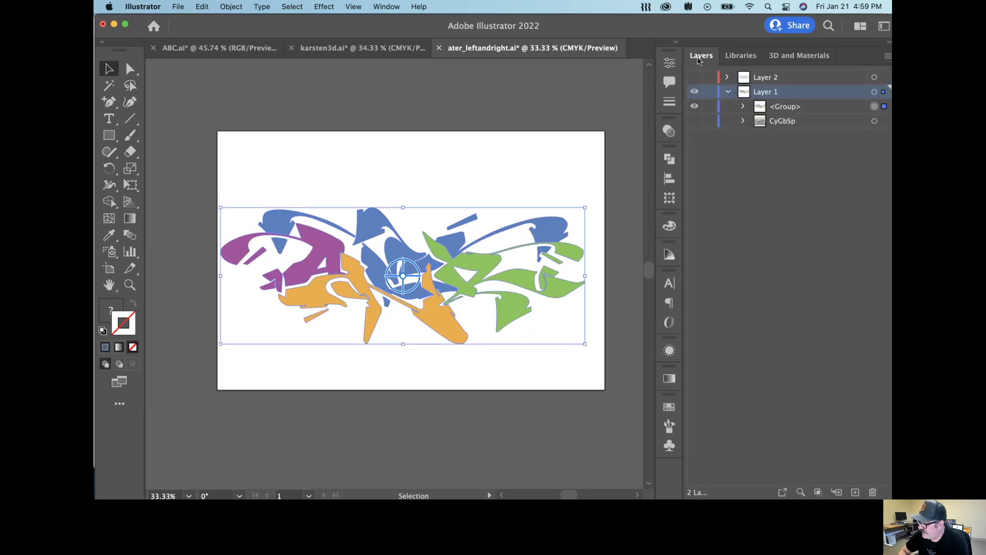
click(695, 122)
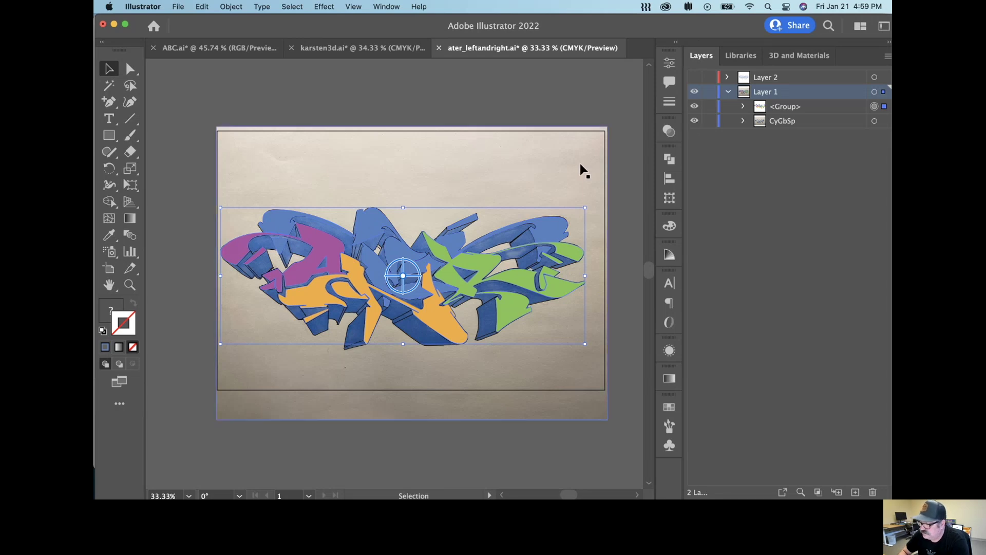
key(a)
key(v)
key(super+equal)
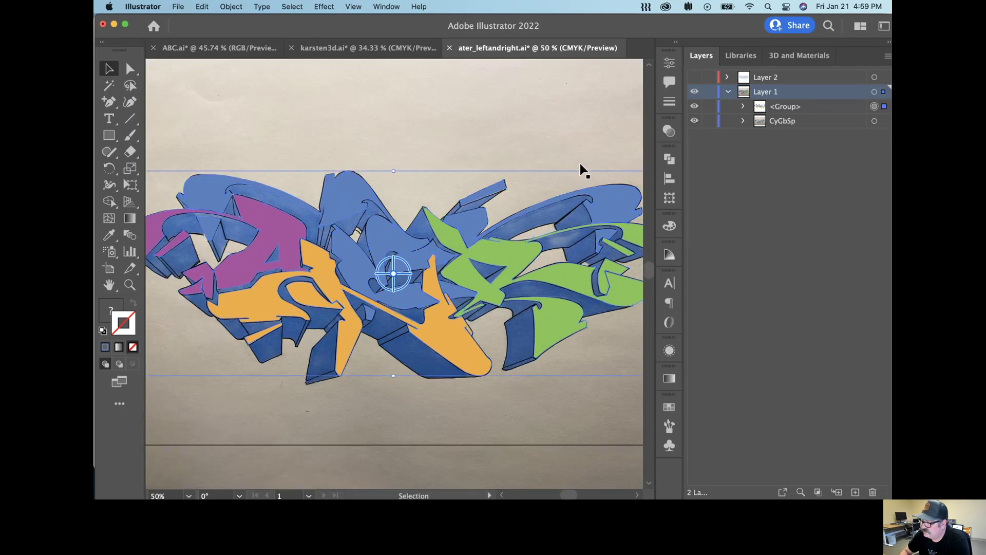
Set the letter group's X rotation to 11° and Y rotation to -19°, and move the group up to uncover the sketch's lower part.
click(799, 57)
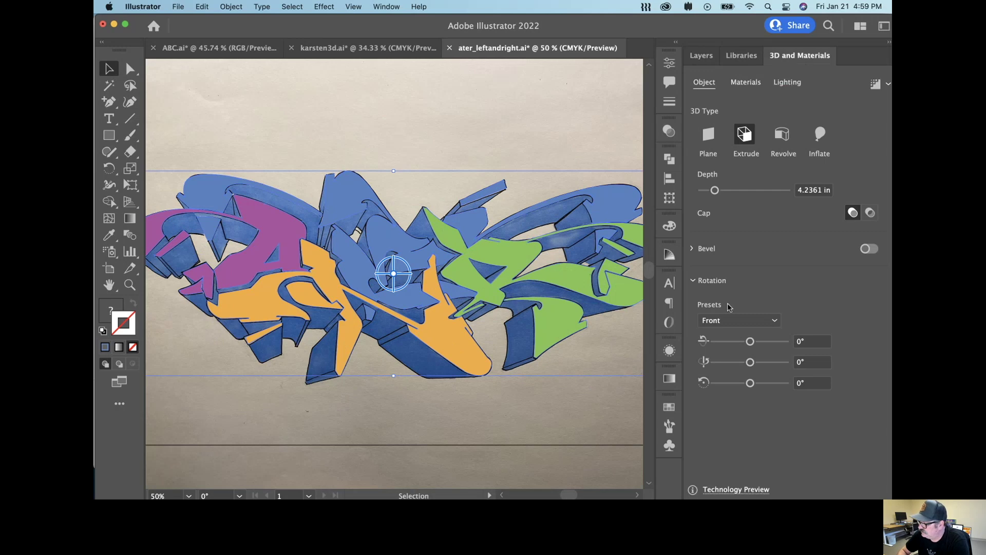
drag(750, 342, 746, 364)
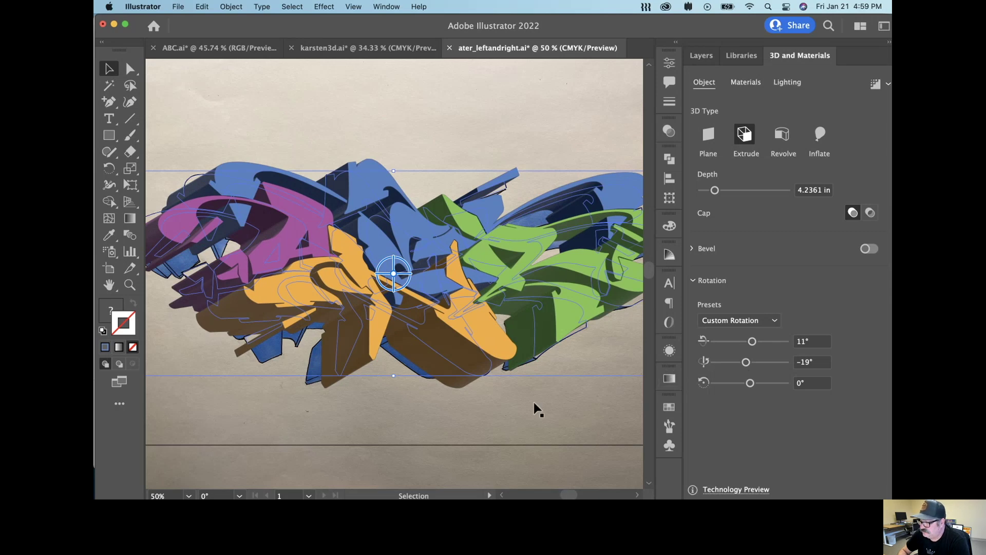
mouse_move(476, 283)
mouse_down()
mouse_move(474, 269)
mouse_move(467, 362)
mouse_move(476, 286)
mouse_up()
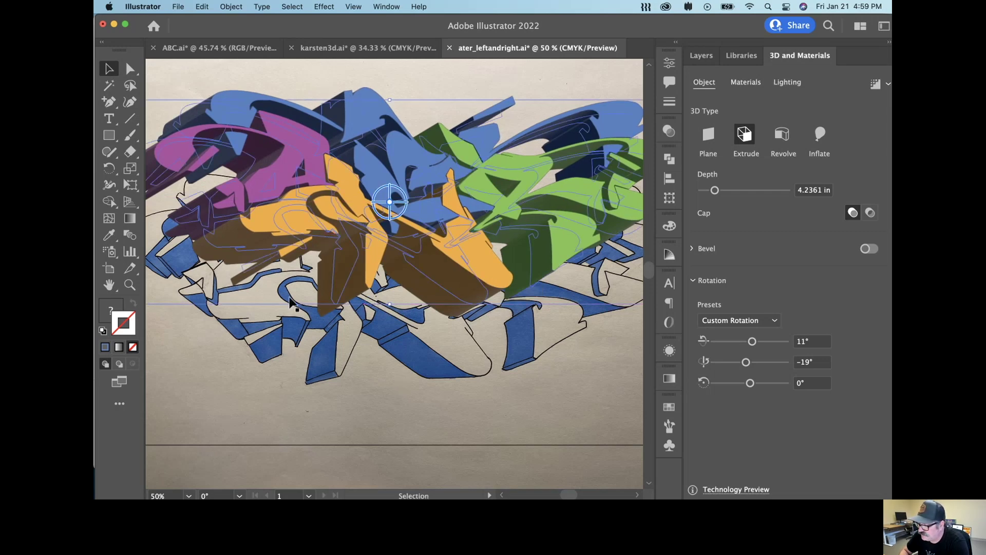
key(space)
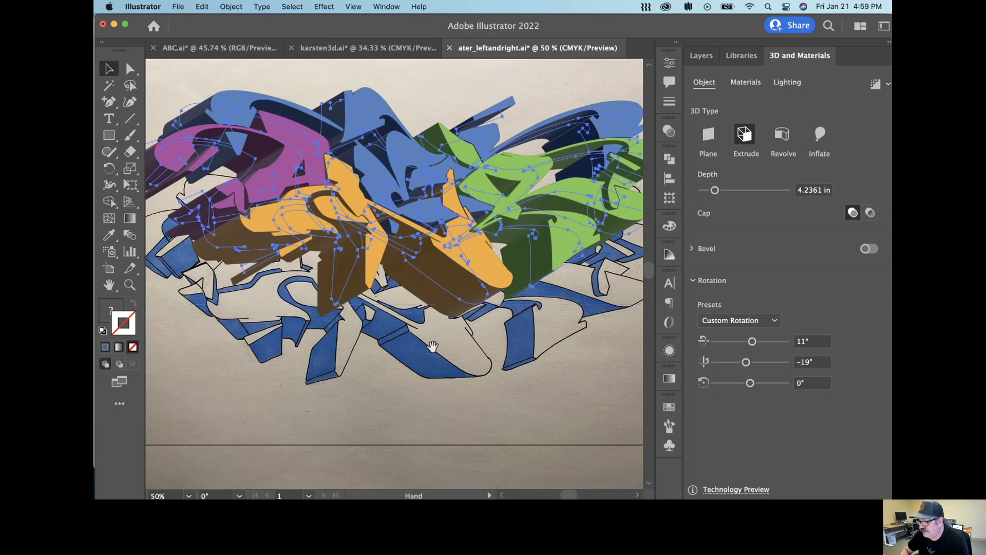
drag(433, 347, 461, 373)
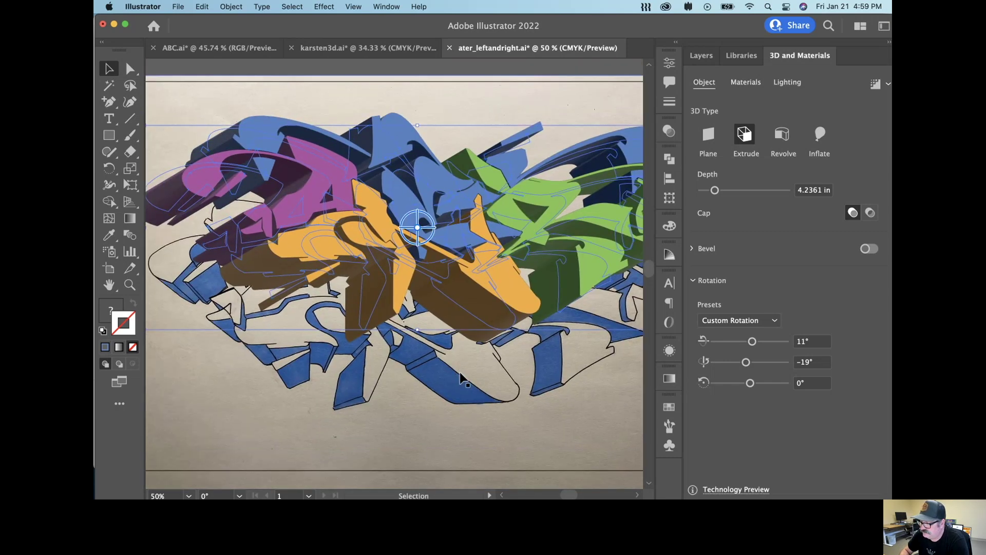